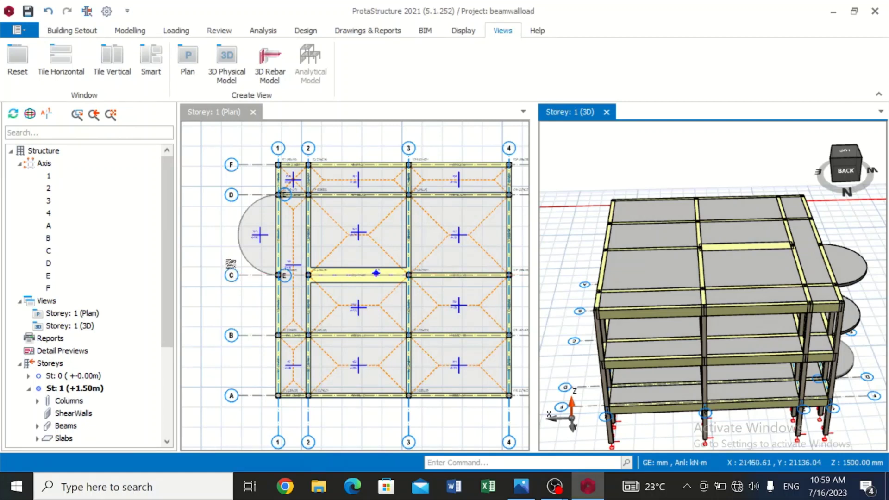
mouse_move(231, 264)
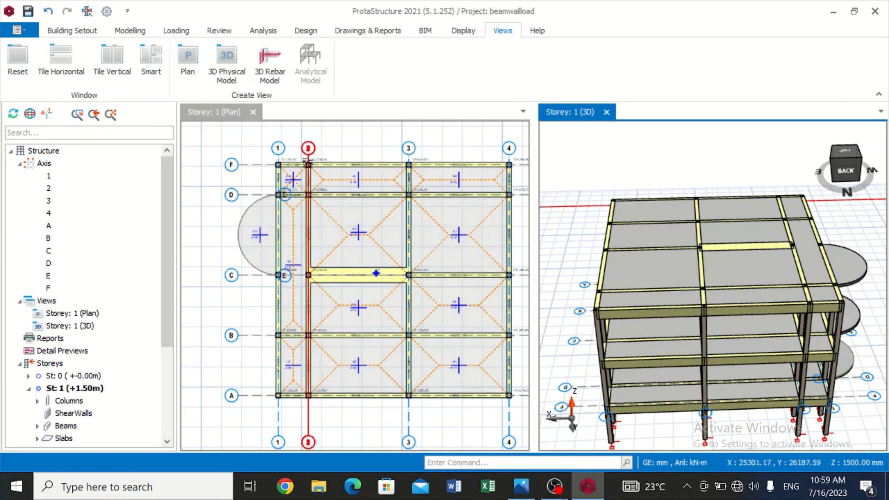
scroll(308, 162, "up", 3)
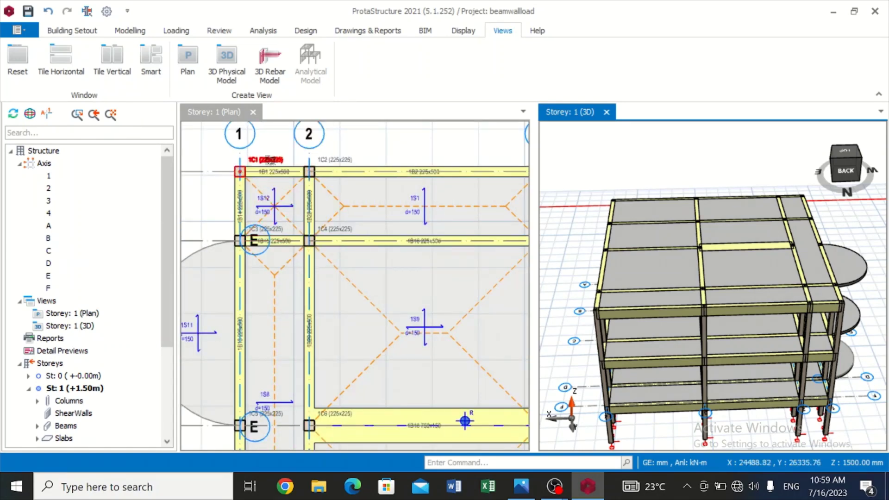
scroll(270, 160, "up", 2)
mouse_move(269, 188)
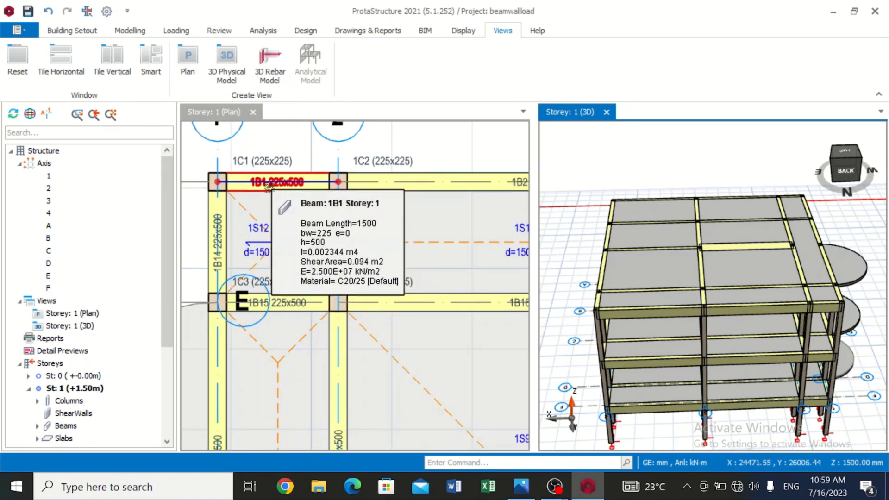
left_click(269, 186)
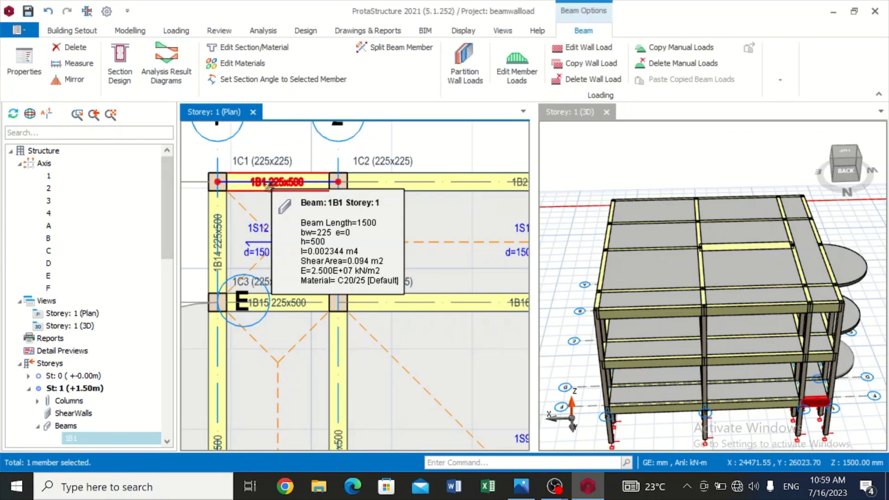
right_click(270, 185)
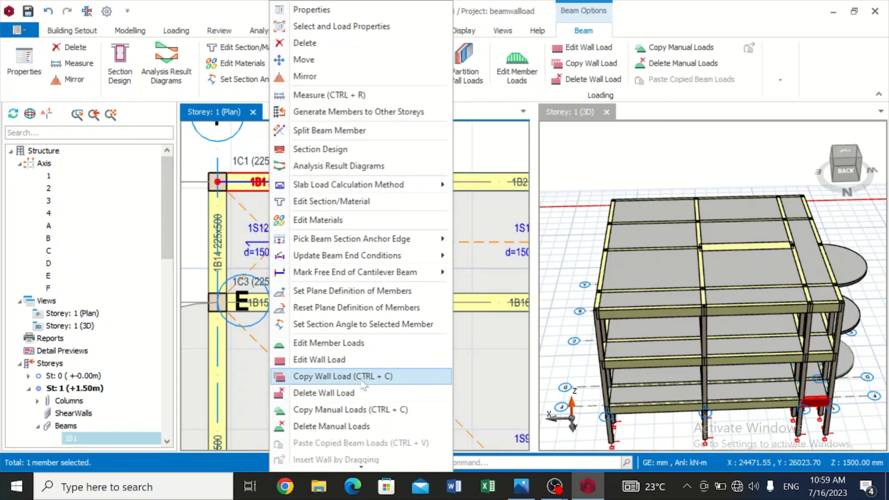
left_click(354, 361)
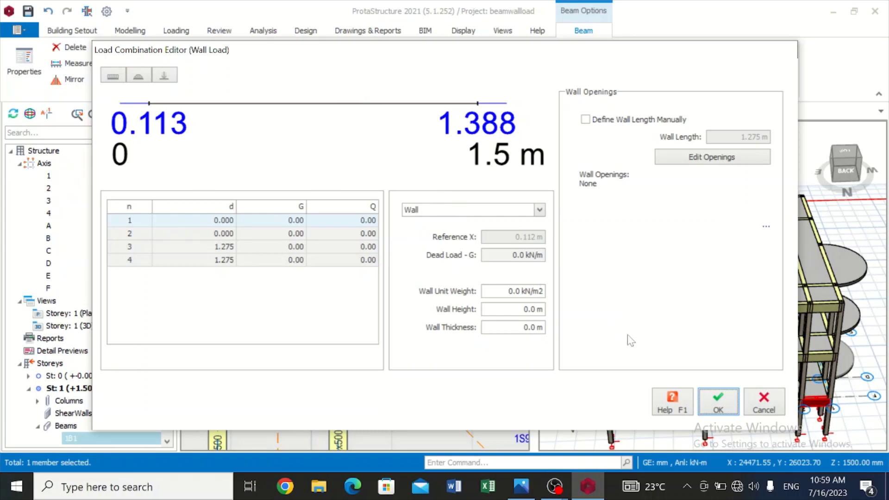
left_click(763, 404)
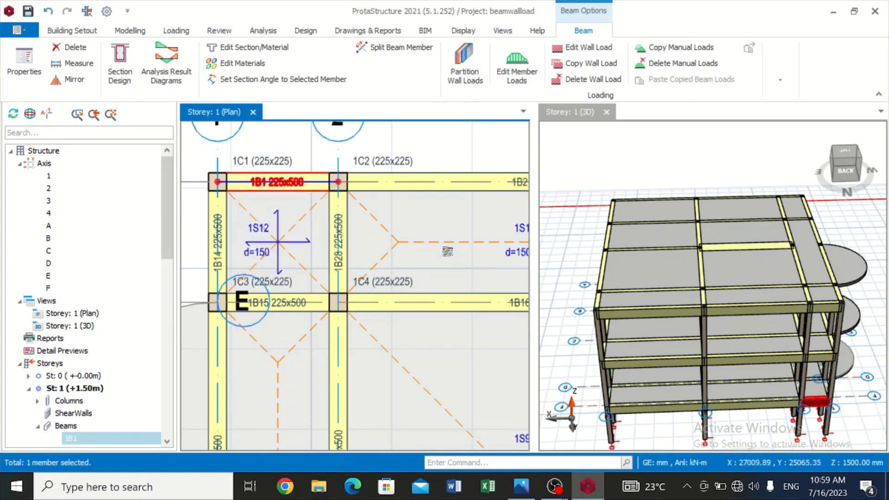
Step: Assign a wall load to beam 1B1 with unit weight 2.87 kN/m2, wall height 2.5 m and wall thickness 0.225 m
left_click(275, 220)
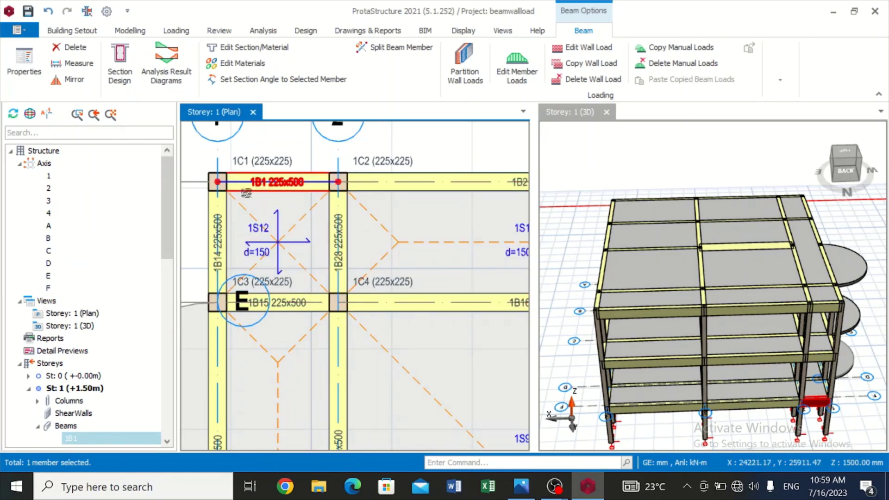
scroll(231, 184, "down", 1)
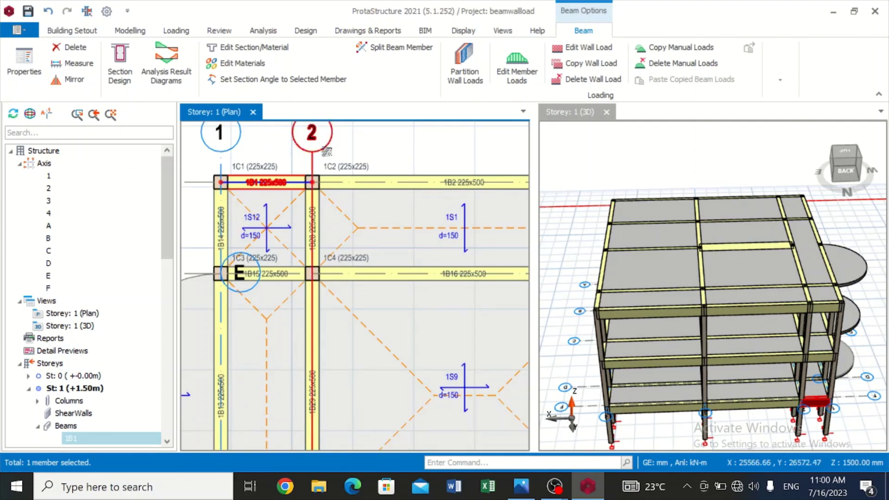
mouse_move(327, 151)
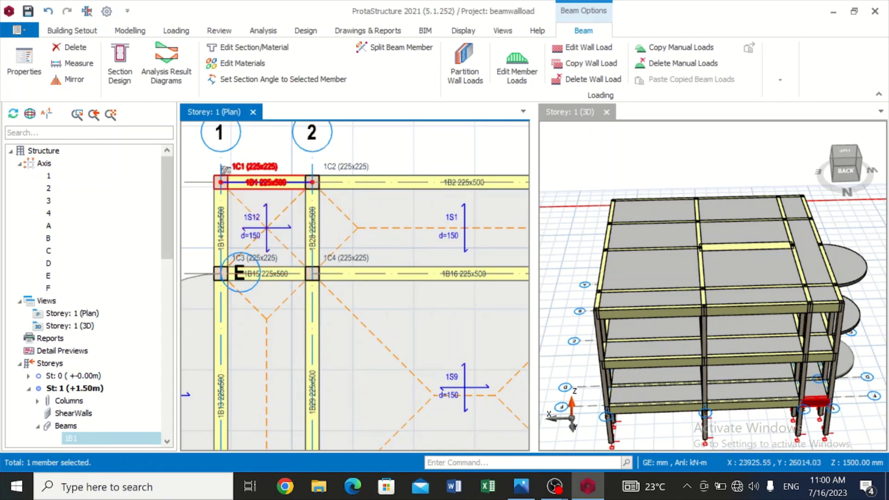
scroll(243, 174, "up", 2)
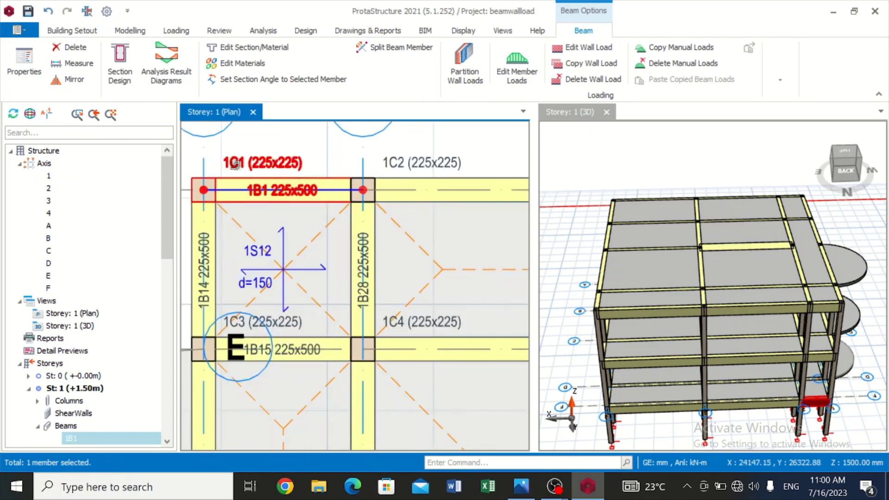
mouse_move(266, 181)
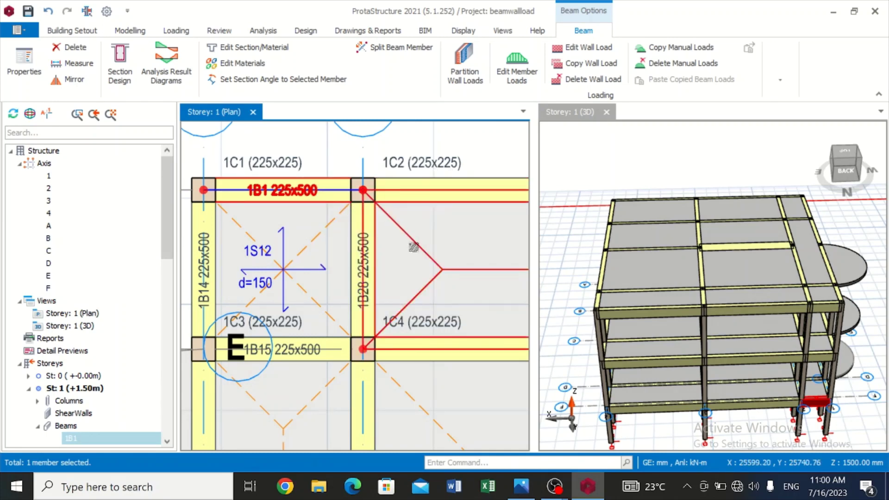
right_click(295, 183)
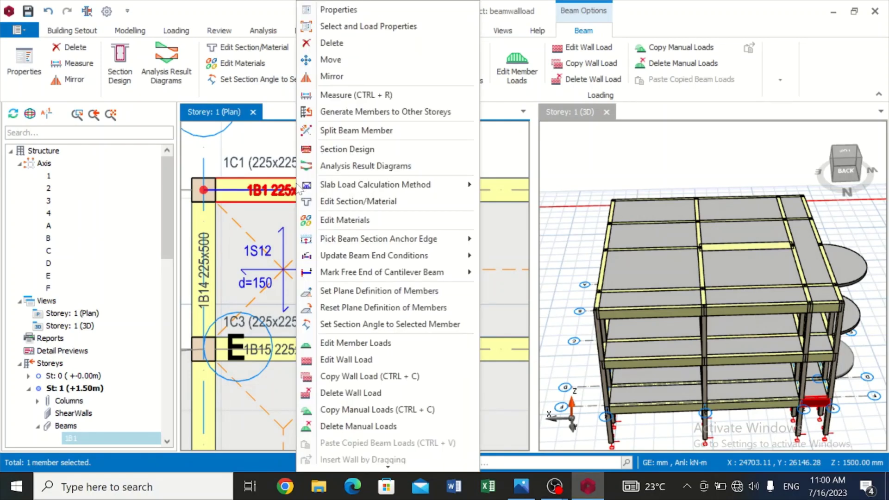
left_click(373, 360)
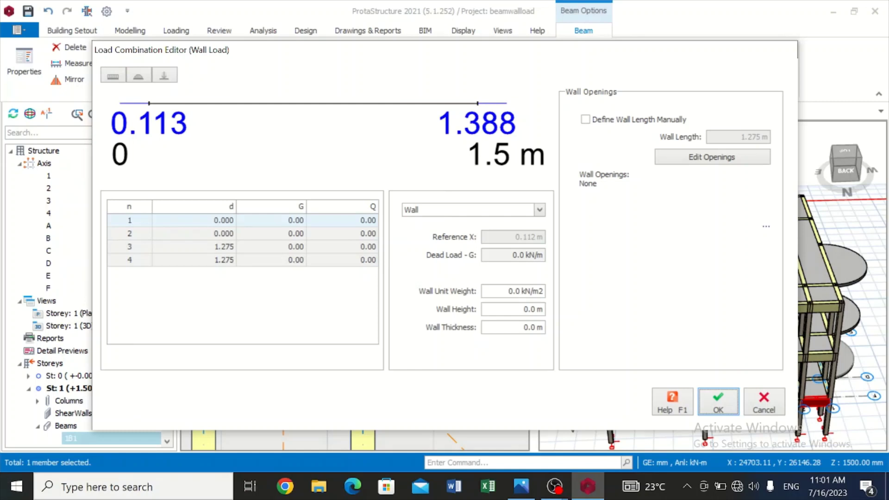
left_click(514, 291)
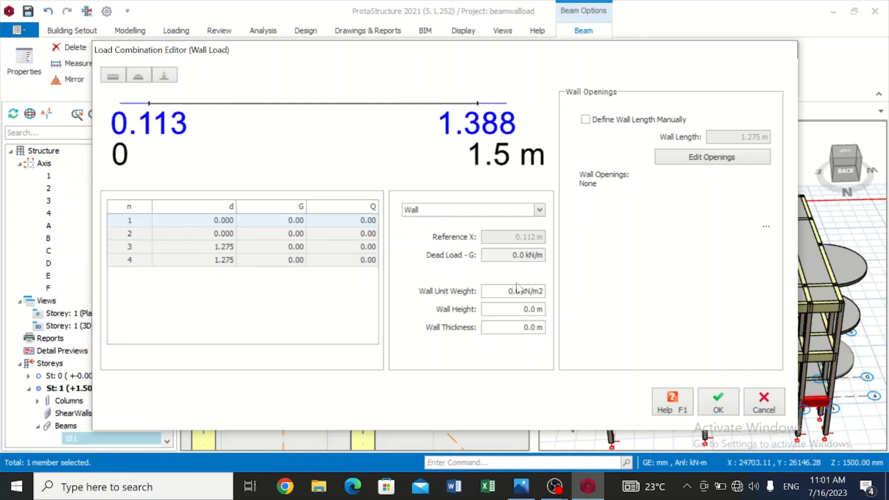
type("2.87")
left_click(529, 327)
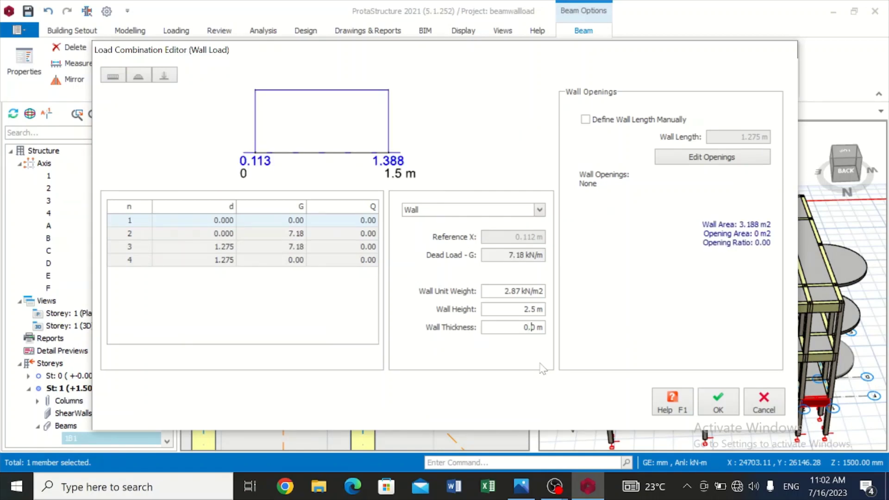
key("BackSpace")
type("225")
left_click(718, 403)
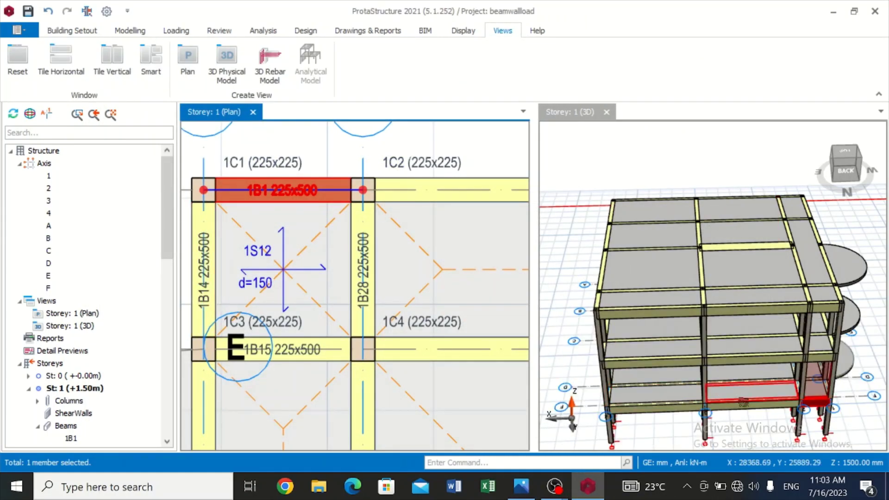
Step: Inspect the wall on beam 1B1 in the 3D view and clear the beam selection
scroll(851, 389, "up", 6)
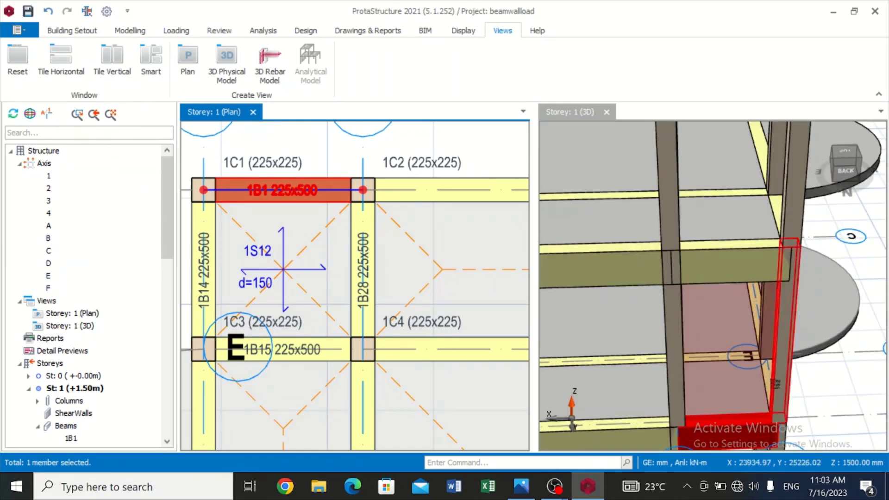
left_click(837, 389)
left_click(838, 389)
scroll(838, 388, "down", 3)
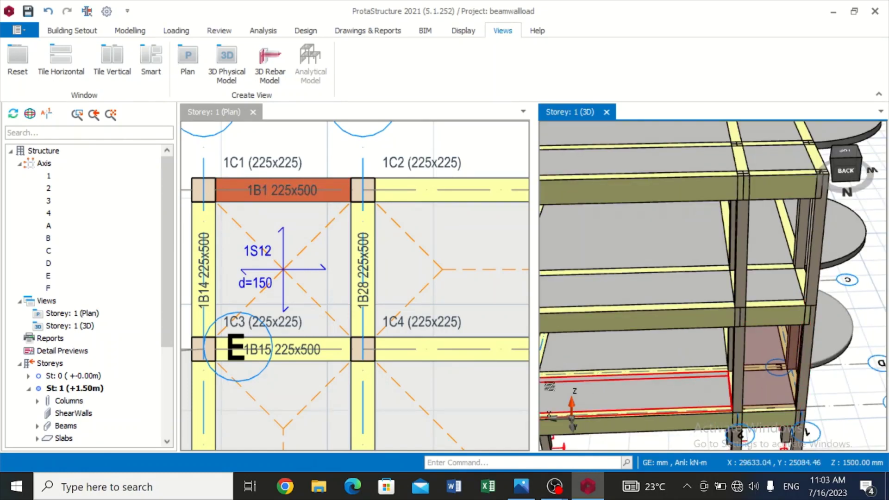
Step: Examine the beams along axes D and F in the Storey 1 plan to review the members that still lack wall loads
scroll(481, 354, "down", 5)
scroll(482, 354, "down", 5)
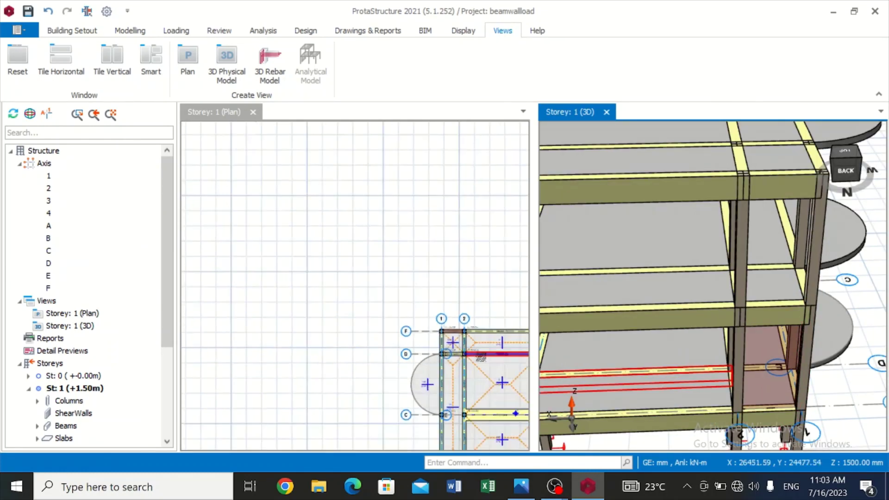
scroll(499, 376, "up", 3)
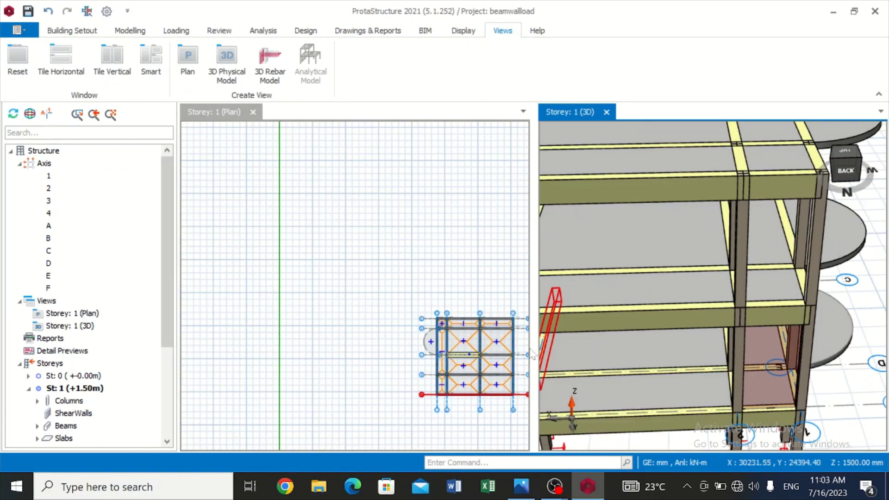
scroll(514, 347, "up", 5)
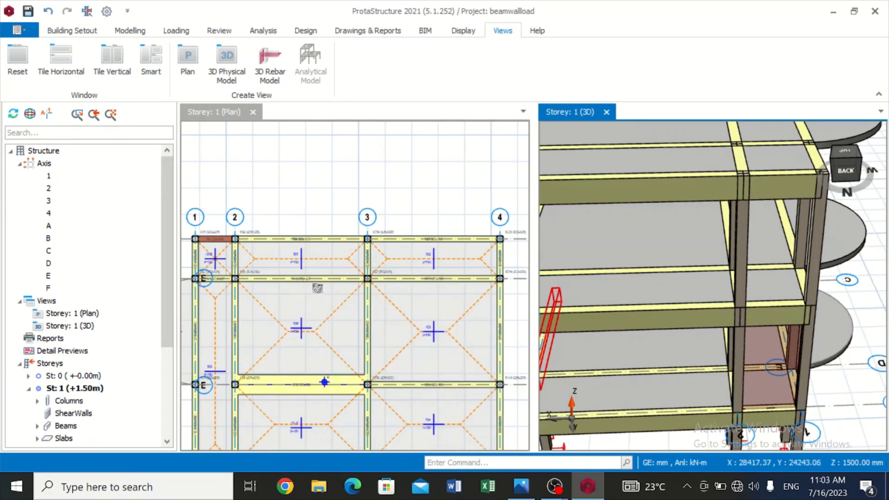
mouse_move(318, 281)
scroll(281, 287, "up", 4)
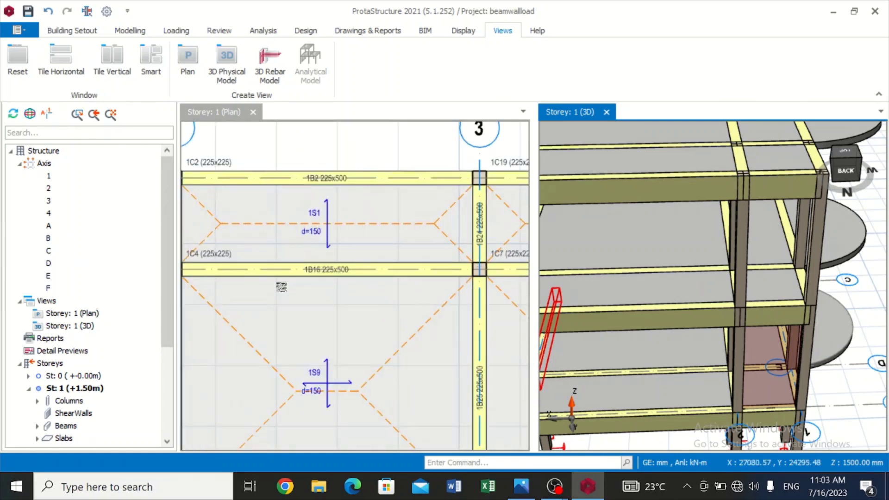
scroll(281, 287, "up", 1)
scroll(310, 269, "up", 2)
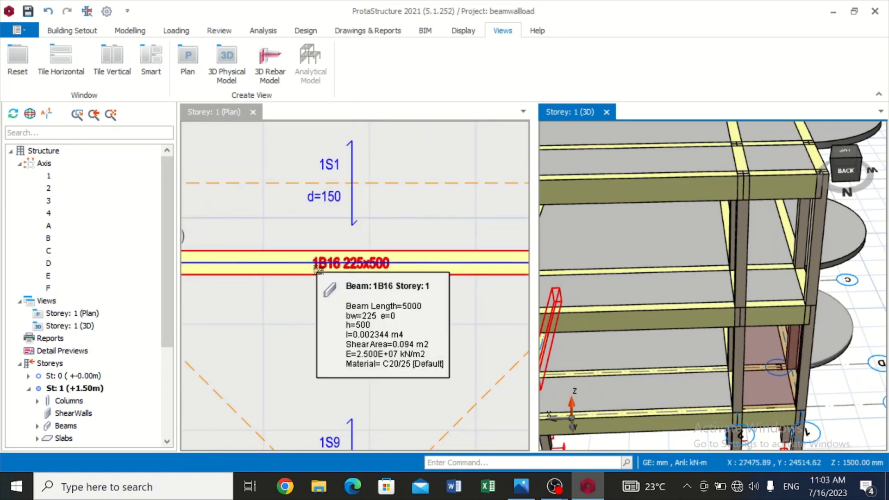
scroll(318, 268, "down", 1)
scroll(318, 269, "down", 3)
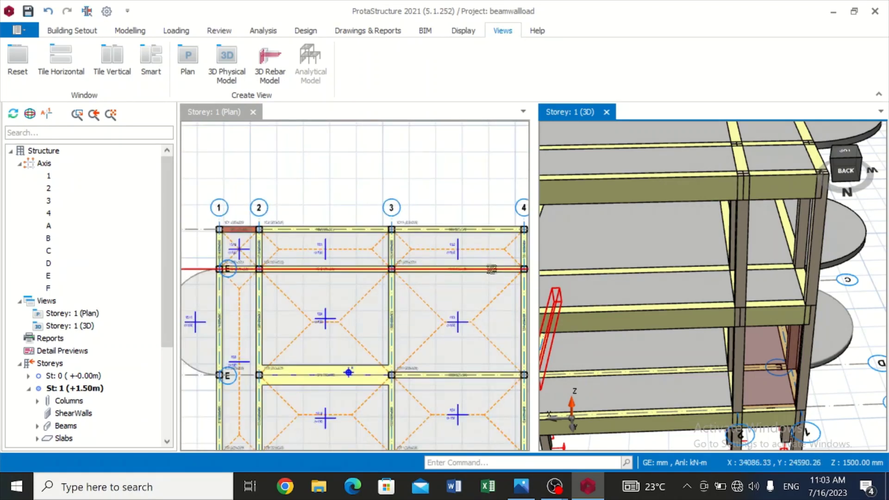
scroll(481, 236, "up", 4)
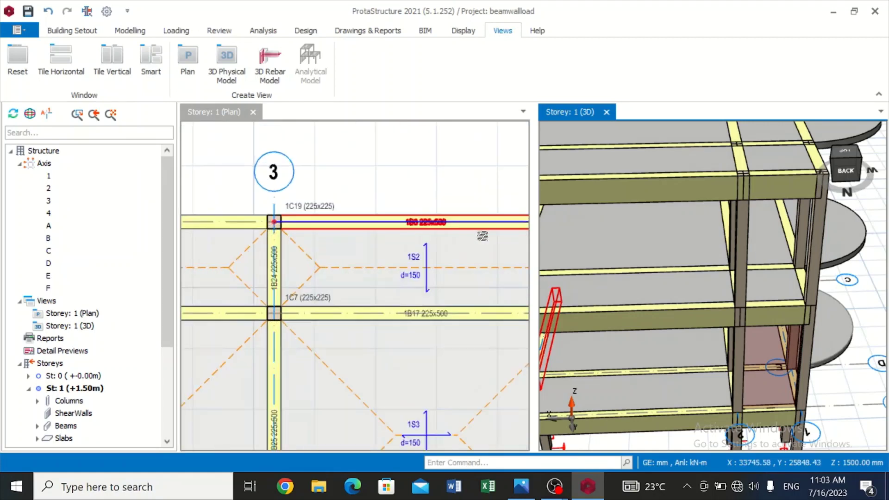
scroll(331, 218, "down", 4)
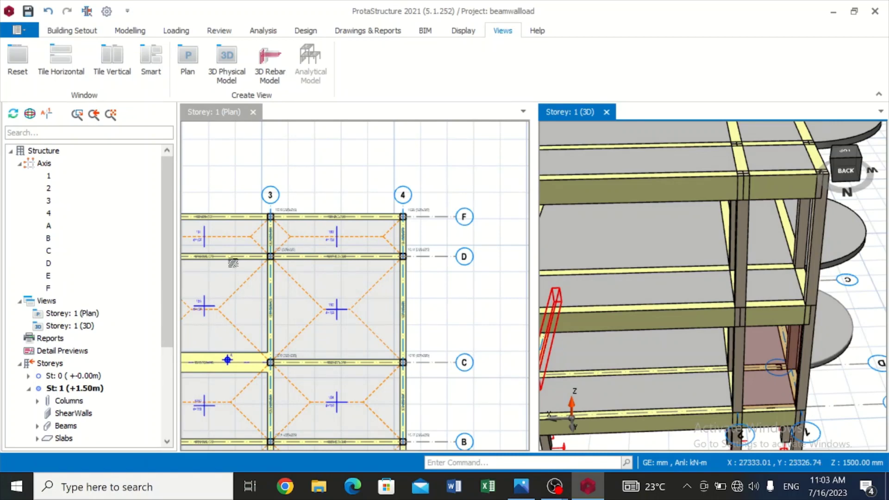
scroll(256, 260, "down", 4)
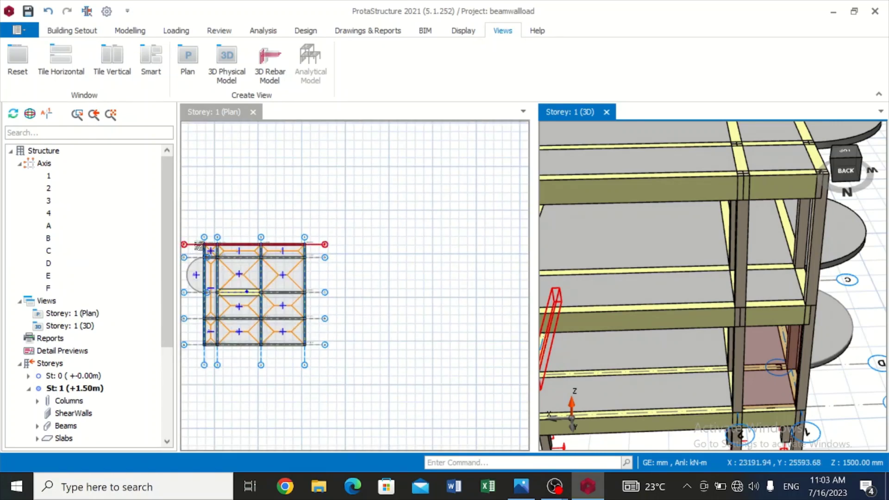
Step: Copy the wall load from beam 1B1 between axes 1 and 2 in the plan
scroll(199, 247, "up", 3)
scroll(199, 245, "up", 3)
mouse_move(332, 242)
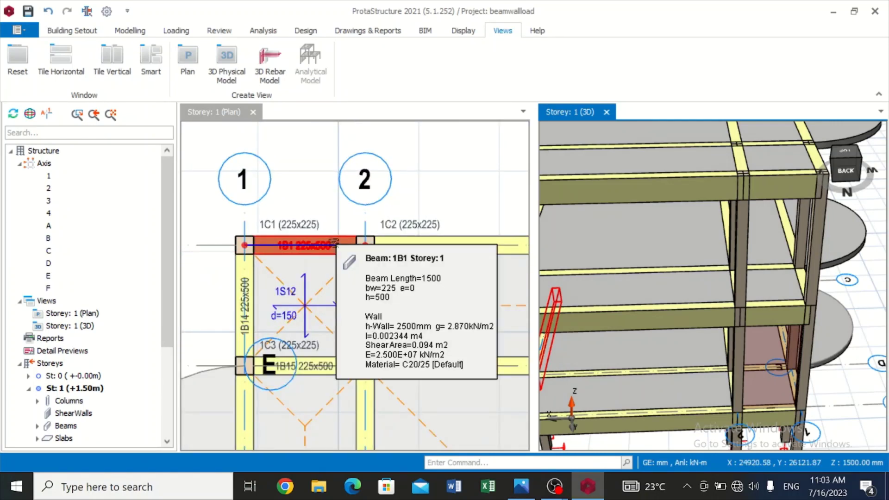
right_click(330, 242)
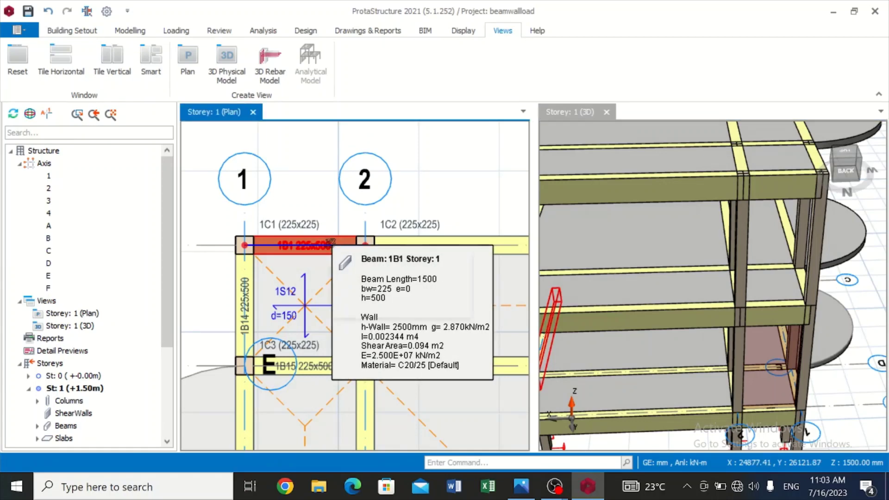
left_click(320, 242)
left_click(305, 250)
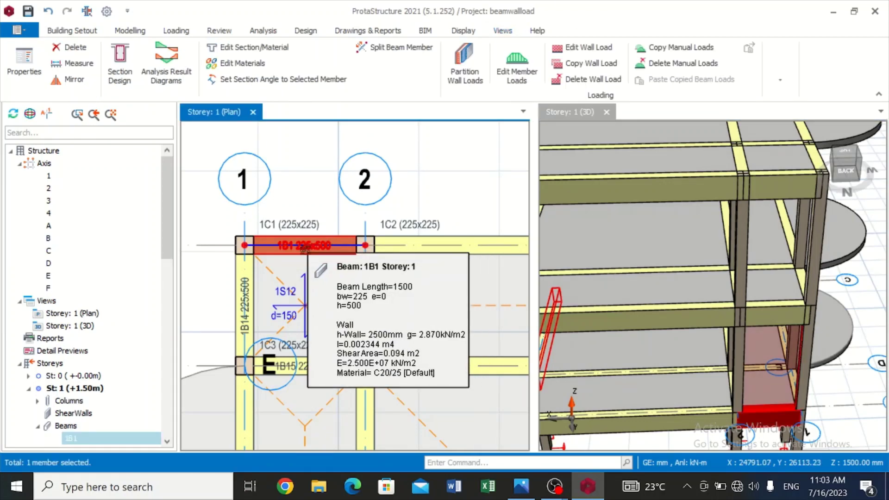
right_click(305, 249)
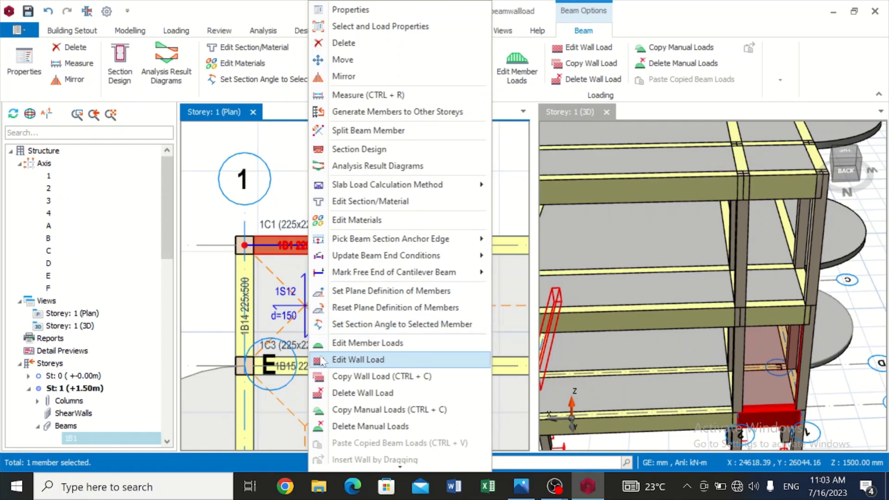
left_click(344, 382)
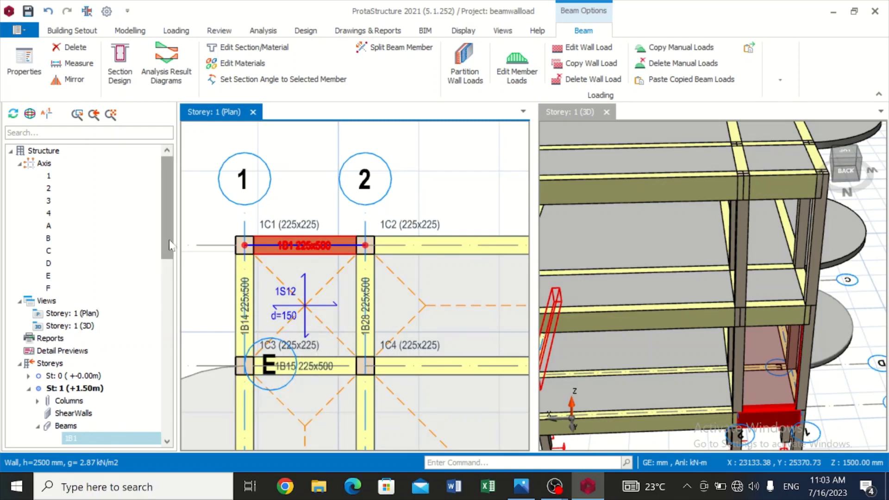
Step: Paste the copied wall load onto Storey 1 beams 1B1, 1B3 and 1B16, accepting replacement of existing wall loads
left_click_drag(169, 245, 165, 290)
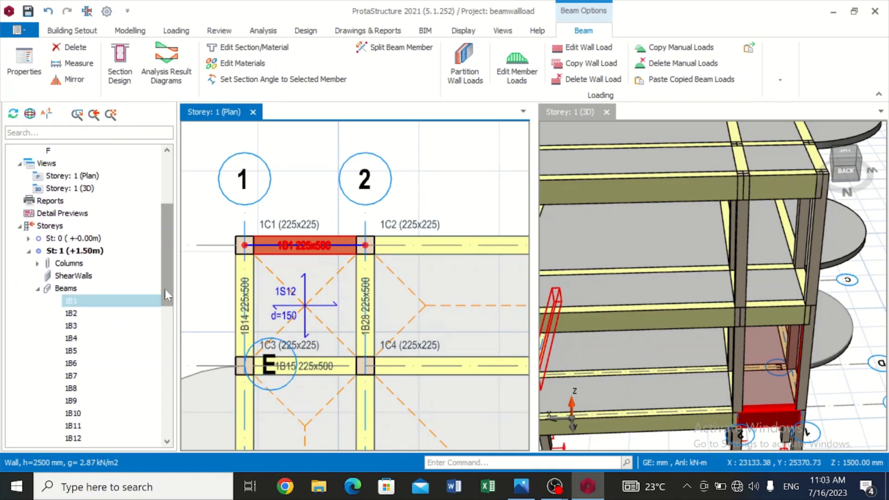
left_click(70, 327, "ctrl")
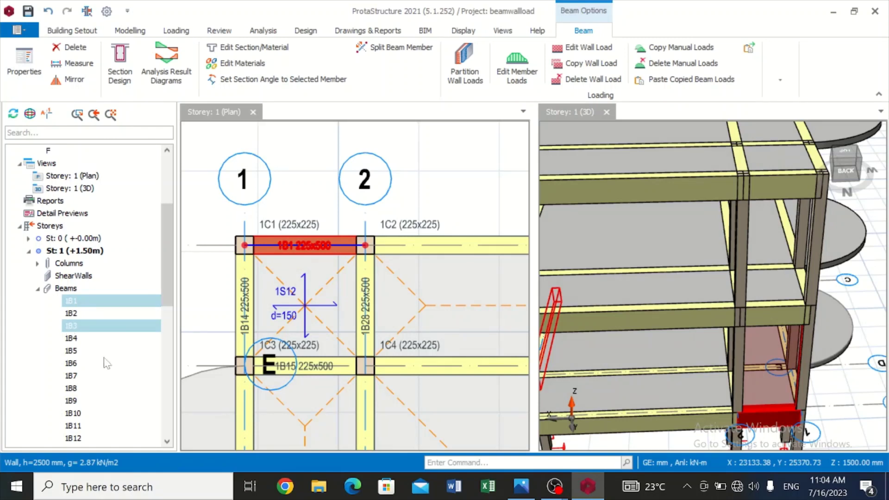
scroll(118, 380, "down", 3)
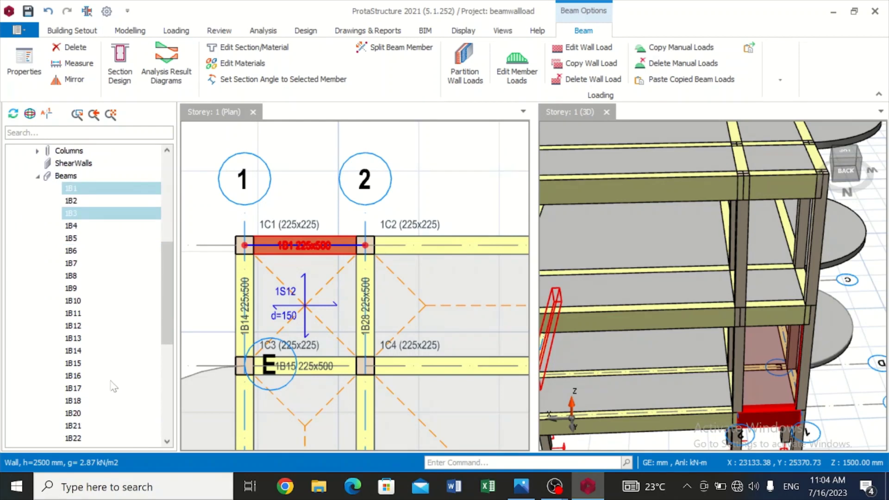
left_click(71, 376, "ctrl")
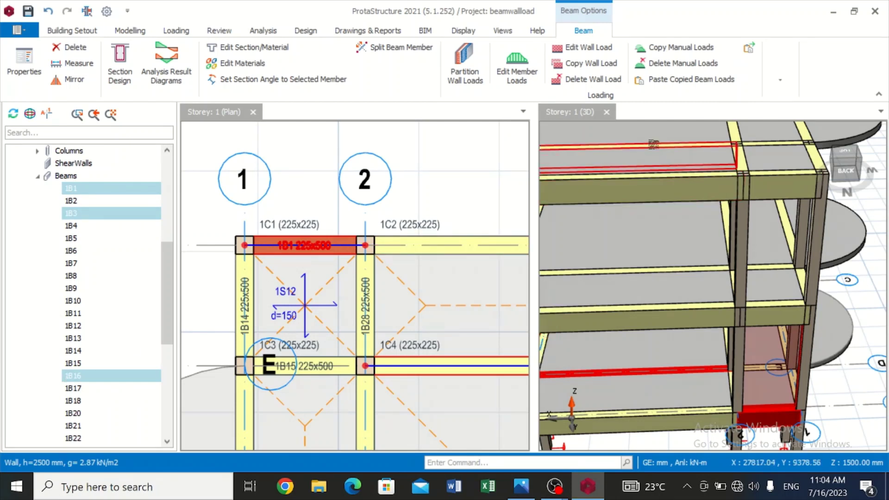
left_click(678, 81)
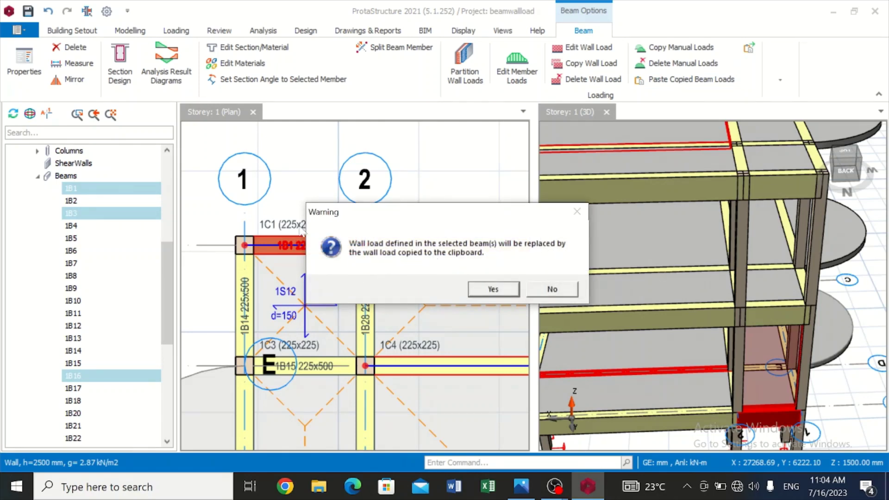
left_click(479, 290)
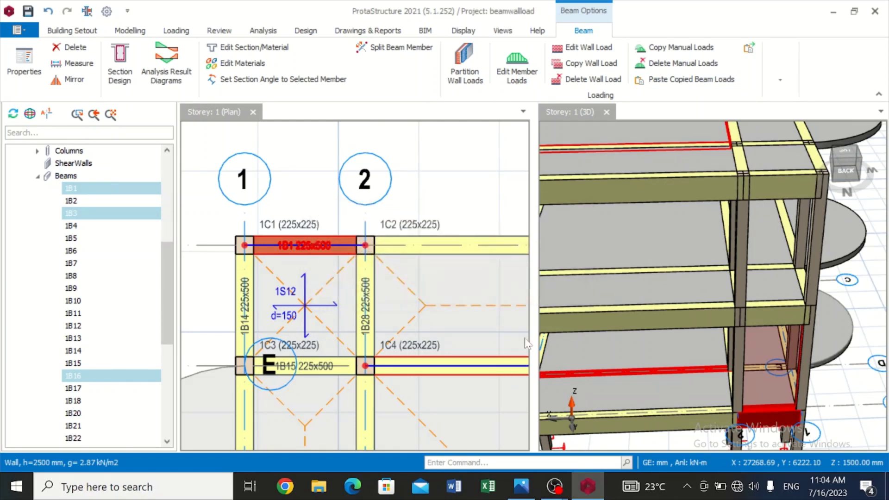
Step: Inspect the pasted walls on Storey 1 from several directions in the 3D view and clear the beam selection
scroll(601, 350, "down", 5)
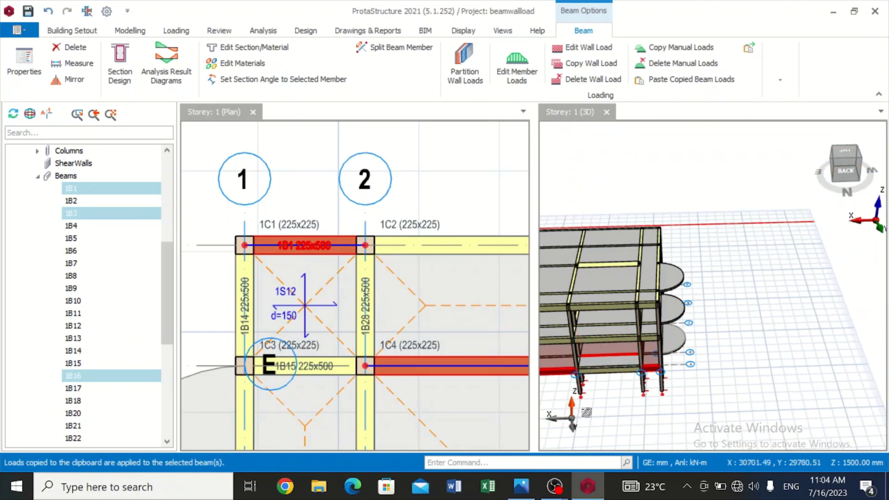
scroll(668, 369, "down", 2)
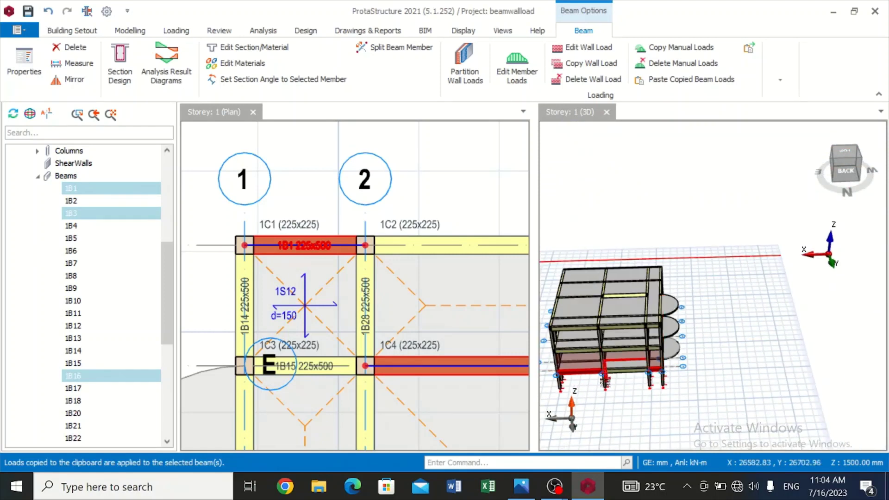
scroll(546, 374, "down", 1)
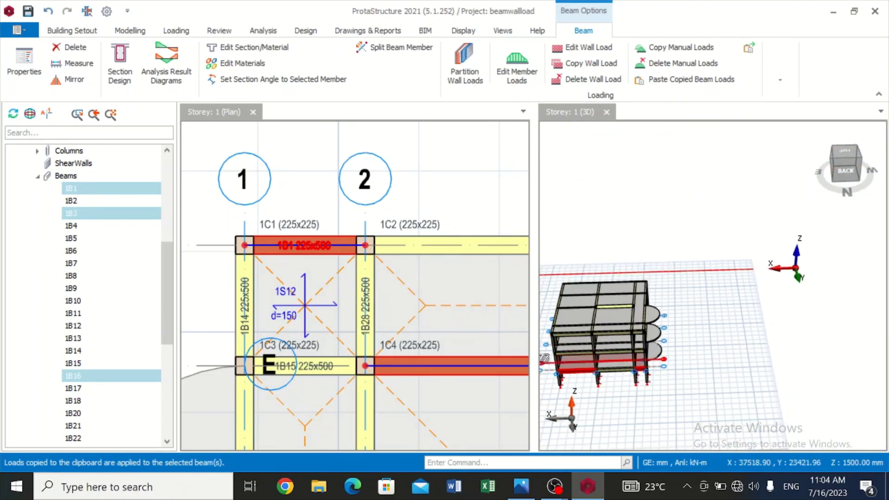
scroll(546, 373, "up", 3)
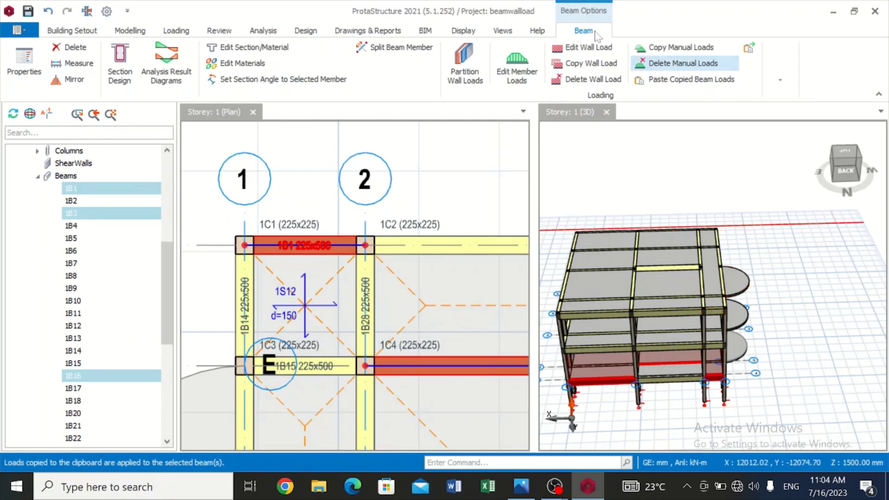
left_click(841, 172)
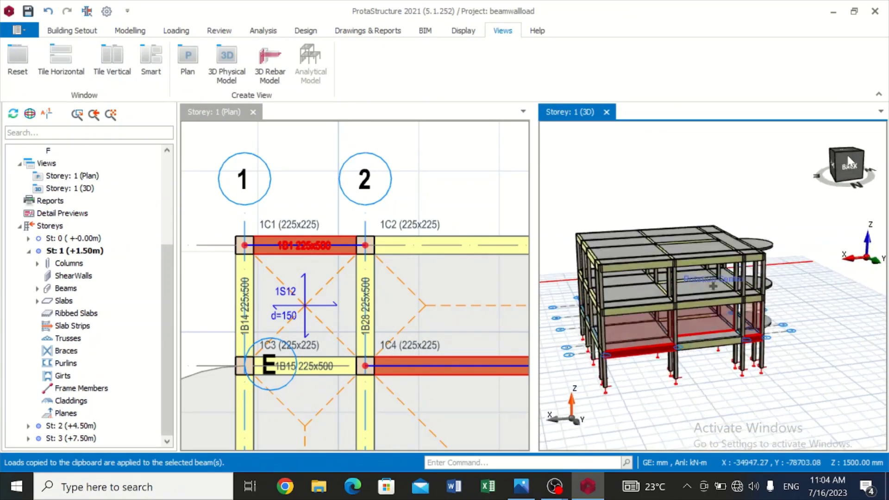
scroll(746, 245, "up", 4)
scroll(784, 230, "down", 4)
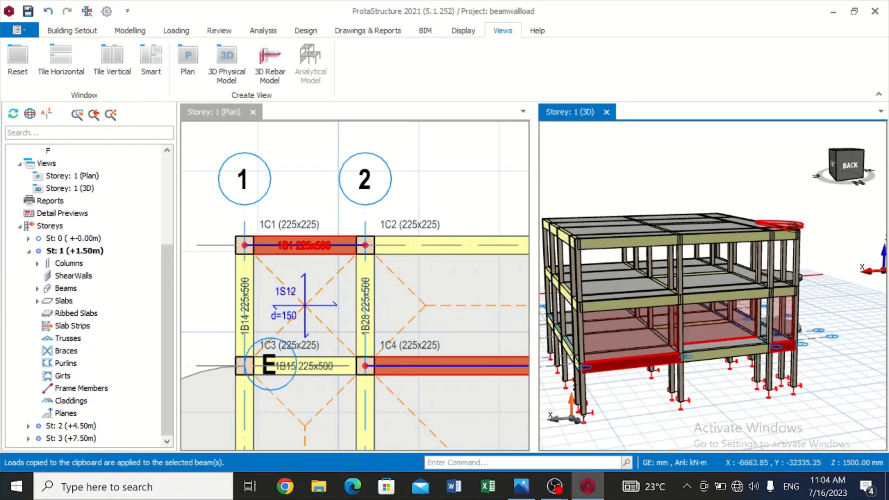
scroll(588, 306, "up", 2)
mouse_move(586, 305)
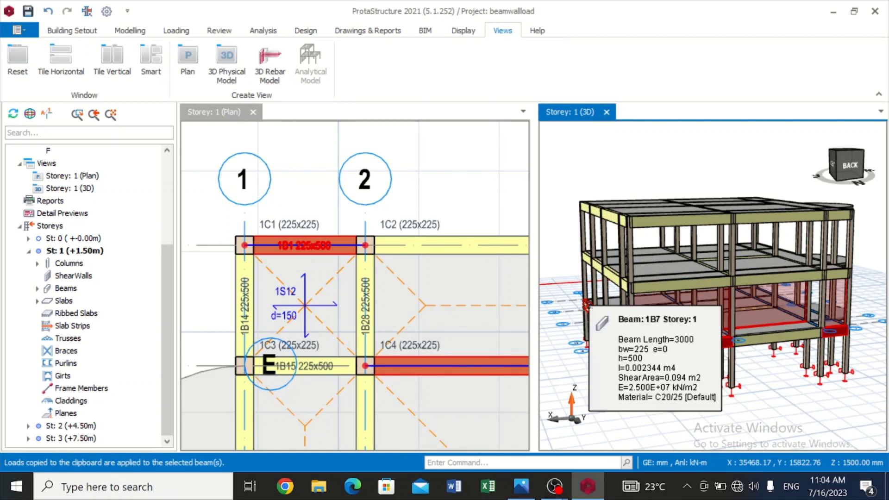
scroll(587, 305, "up", 2)
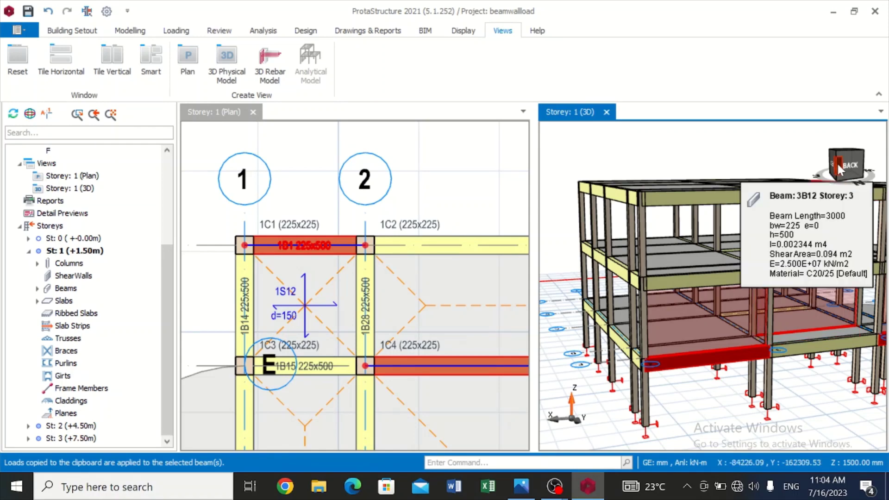
left_click_drag(847, 165, 825, 162)
key("Escape")
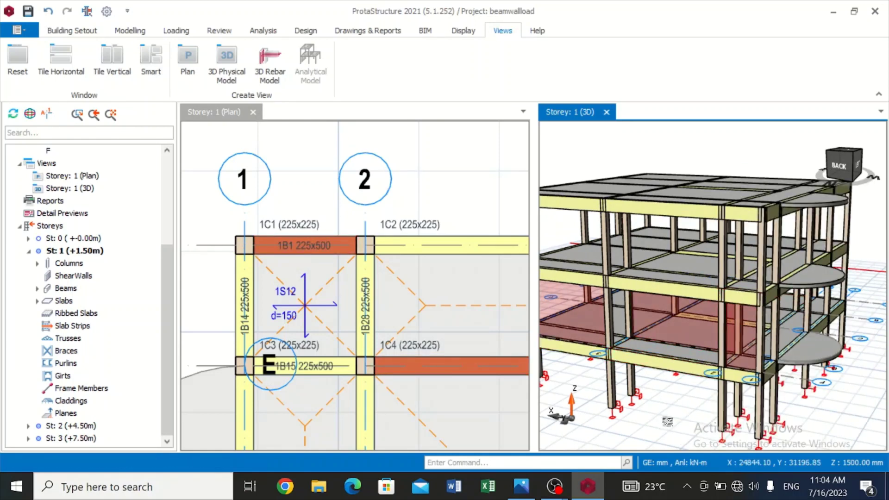
scroll(666, 420, "down", 3)
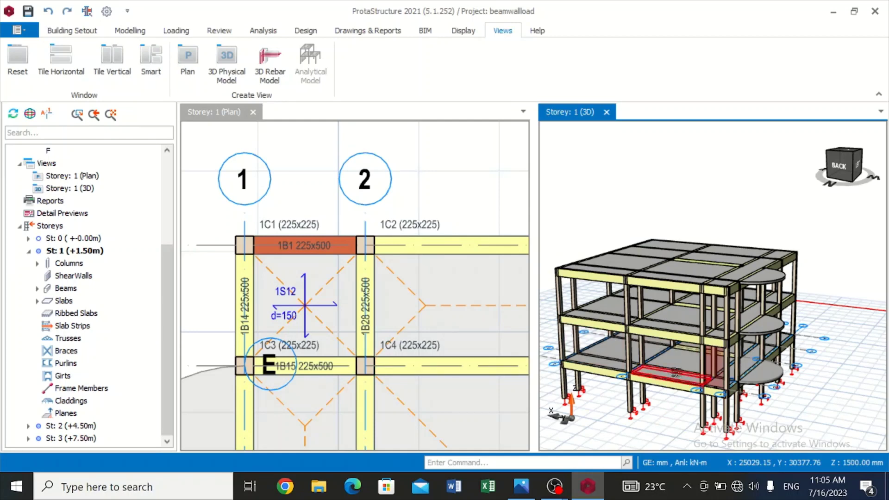
scroll(508, 224, "down", 5)
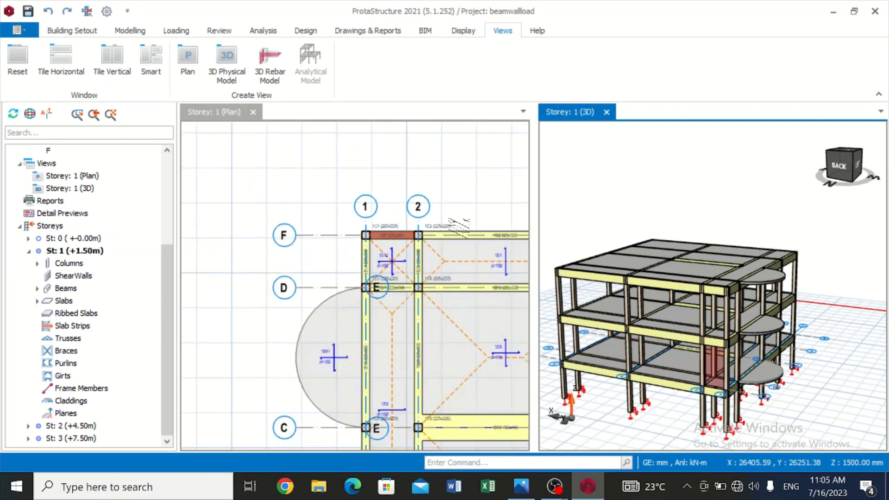
scroll(459, 221, "up", 5)
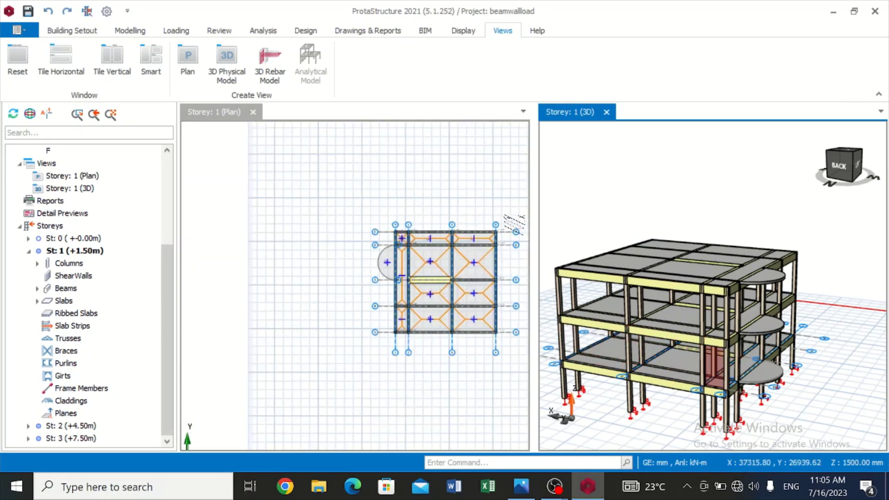
scroll(422, 225, "up", 2)
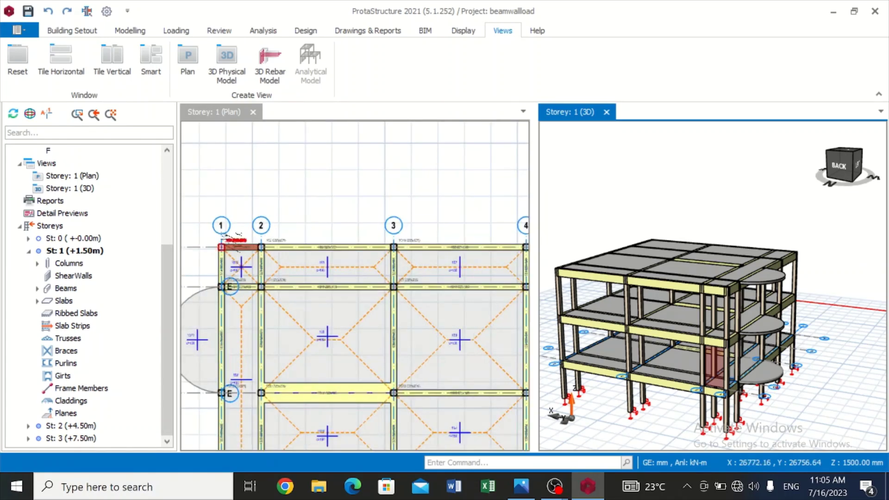
left_click(238, 247)
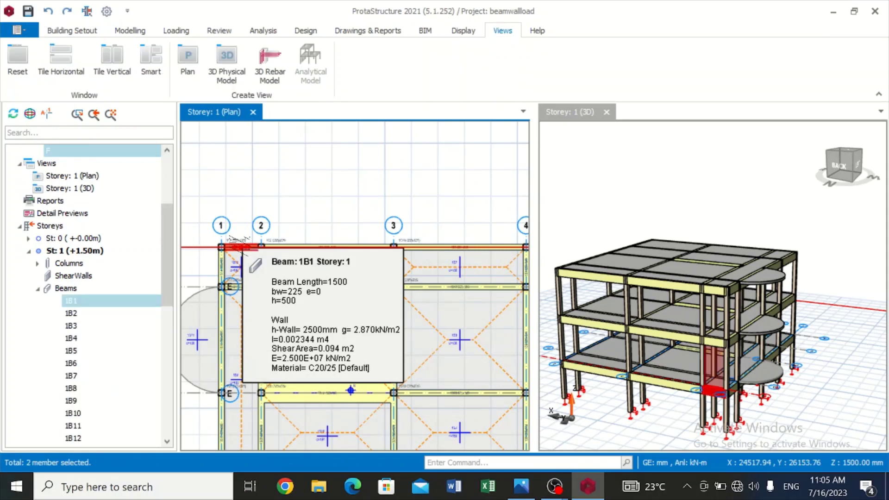
scroll(240, 245, "up", 3)
left_click(240, 248)
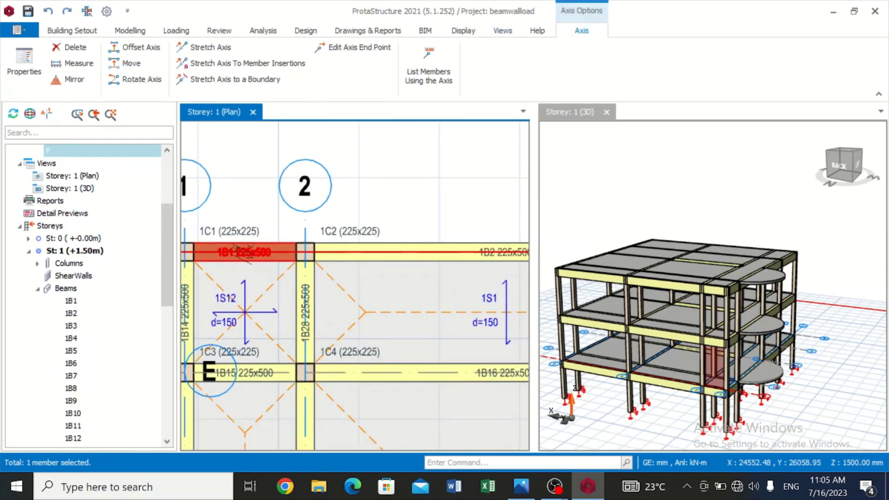
right_click(237, 245)
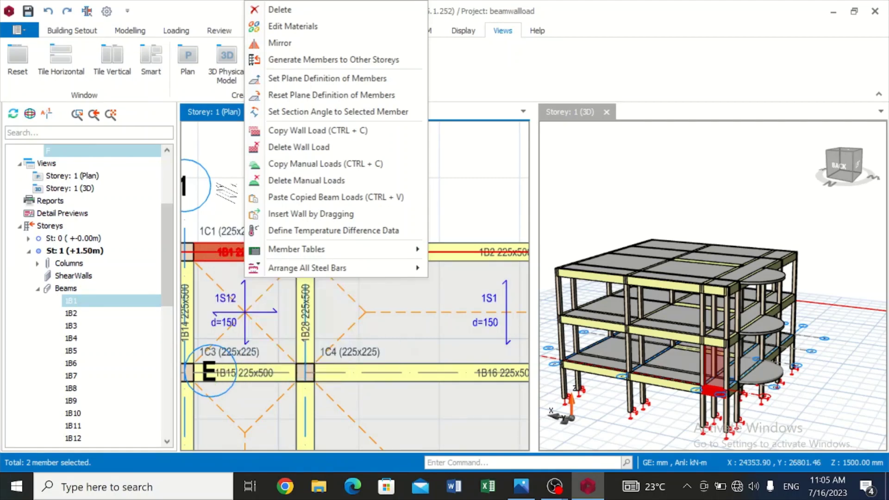
key("Escape")
Step: Select only beam 1B1 between axes 1 and 2 in the plan and copy its wall load
scroll(342, 354, "down", 3)
scroll(203, 218, "up", 5)
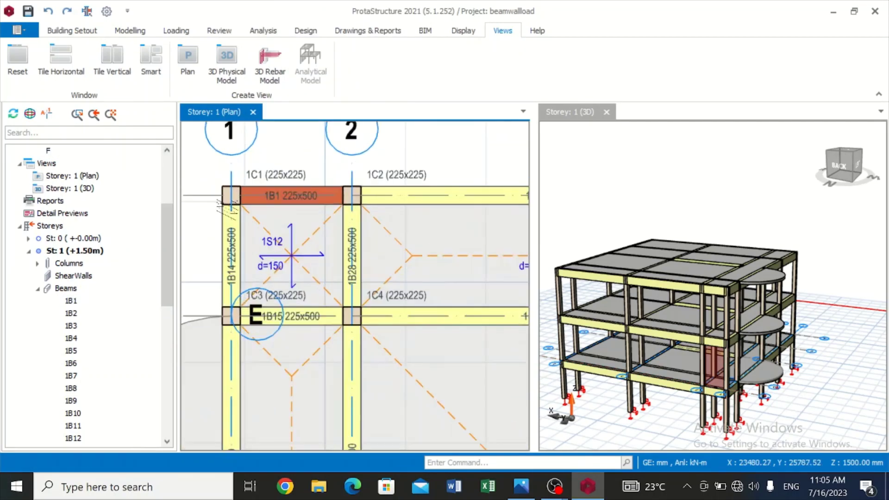
left_click(267, 202)
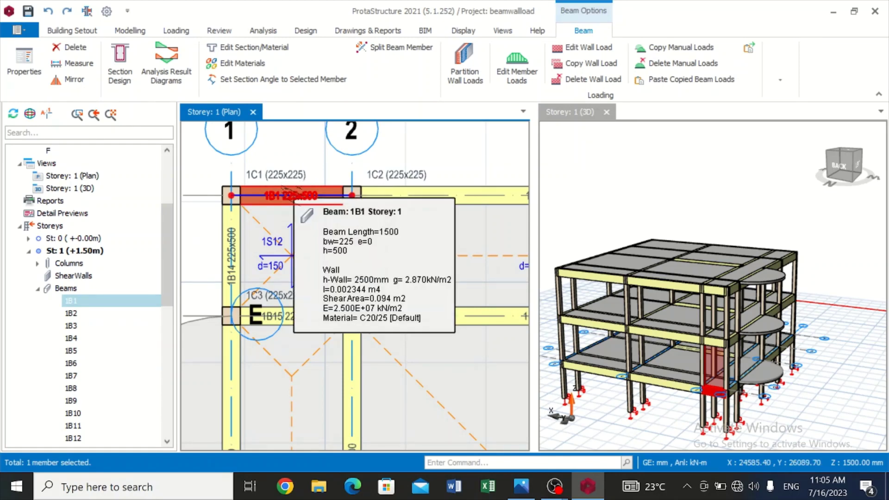
right_click(293, 199)
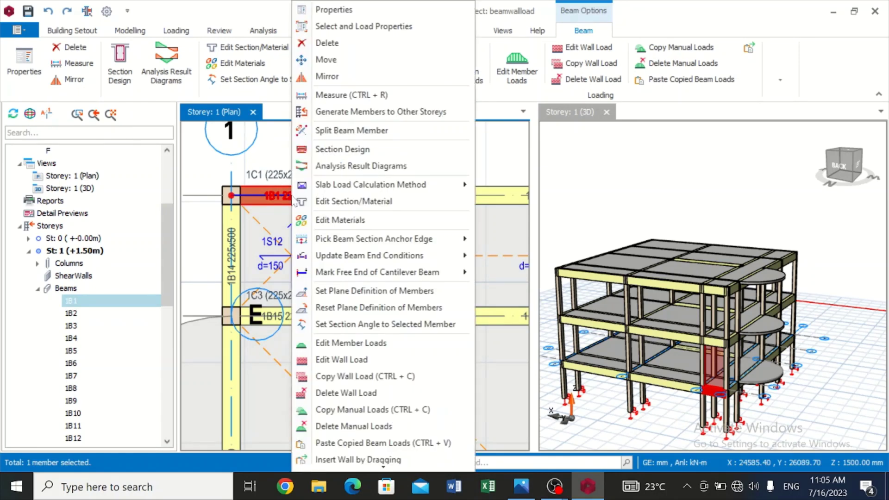
left_click(343, 383)
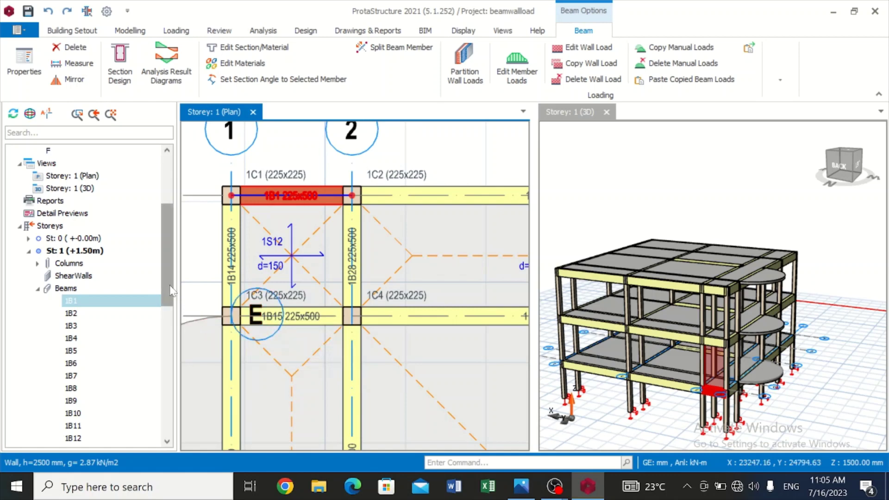
Step: Try to select all Storey 1 beams from 1B1 to 1B31 in the structure tree as targets for the copied wall load
left_click_drag(171, 290, 171, 408)
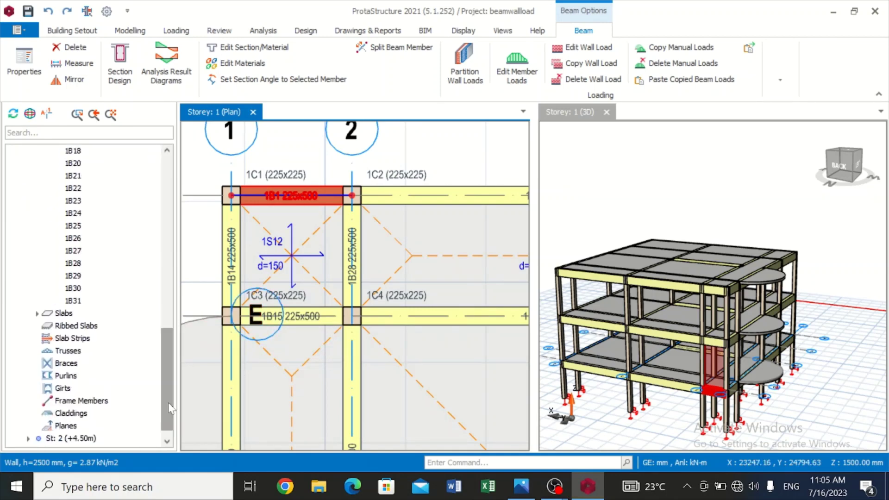
left_click(72, 300)
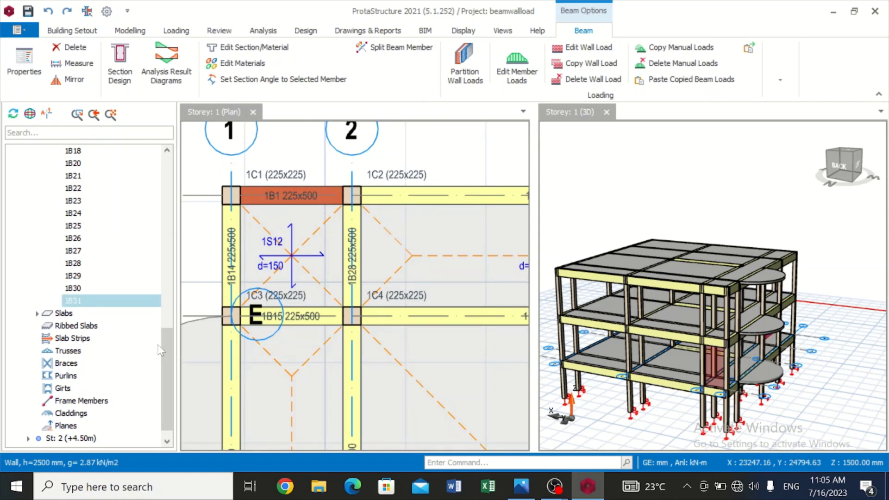
scroll(166, 352, "up", 10)
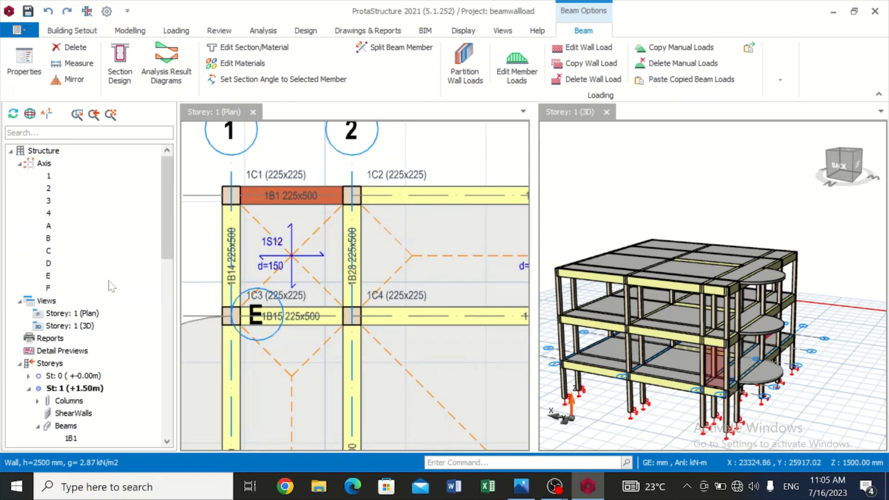
scroll(116, 412, "down", 1)
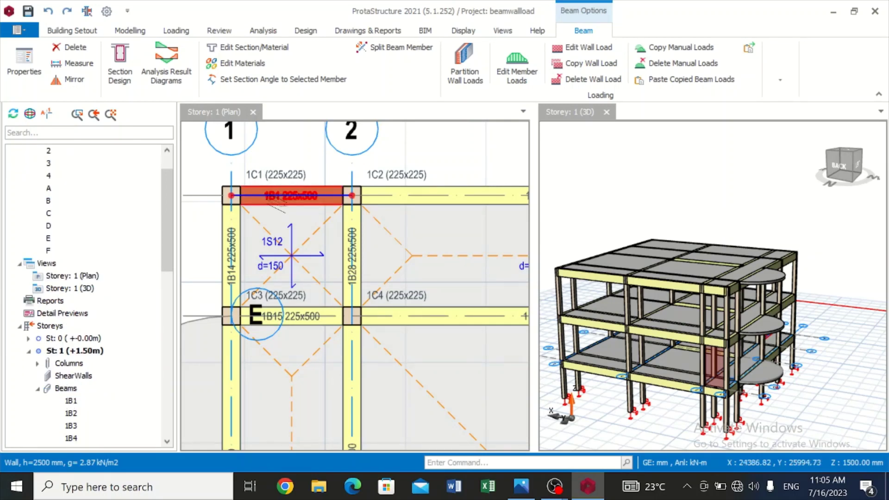
left_click(218, 234)
key("Escape")
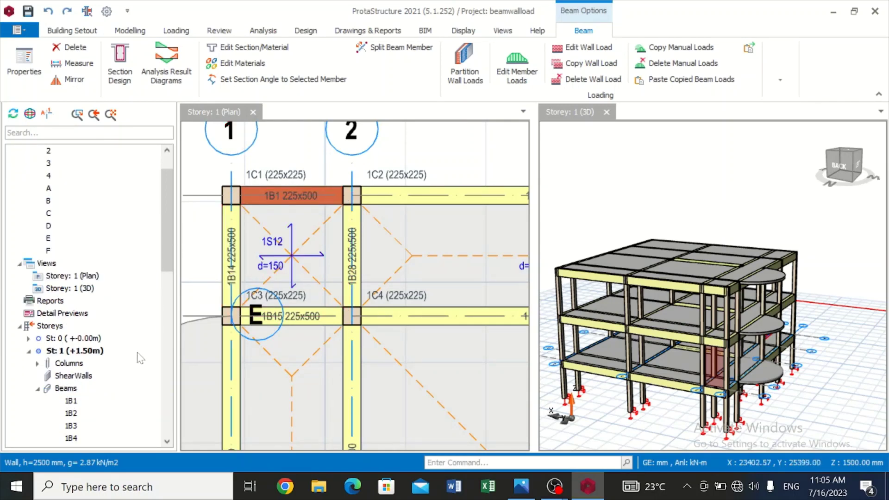
double_click(71, 401)
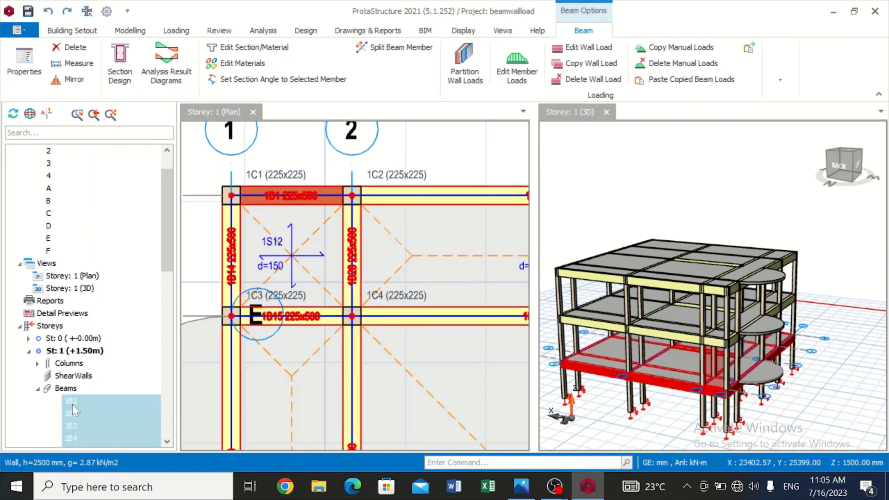
scroll(162, 238, "down", 11)
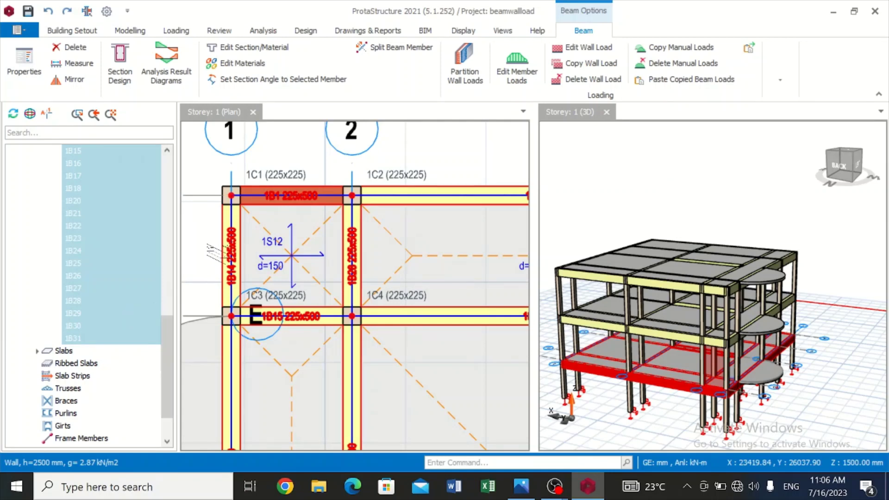
right_click(206, 255)
key("Escape")
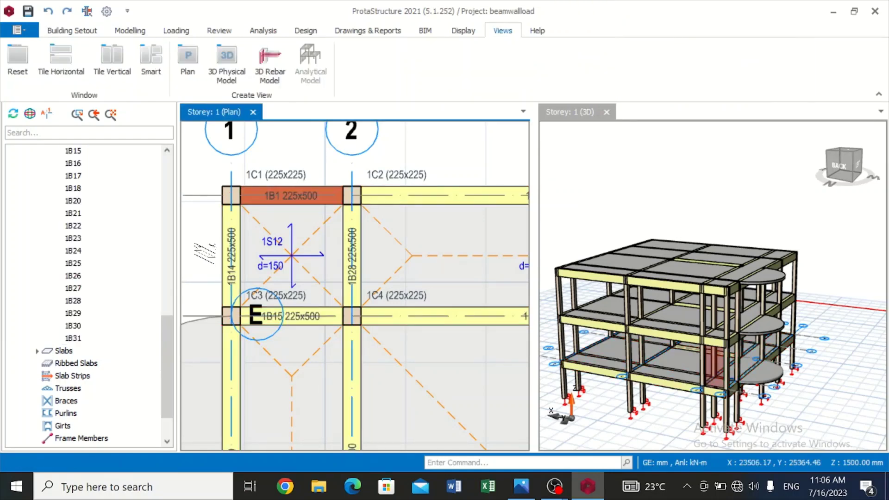
Step: Select all Storey 1 beams from 1B1 to 1B31 in the structure tree and paste the copied wall load onto them, accepting replacement
scroll(116, 197, "up", 3)
scroll(116, 197, "up", 2)
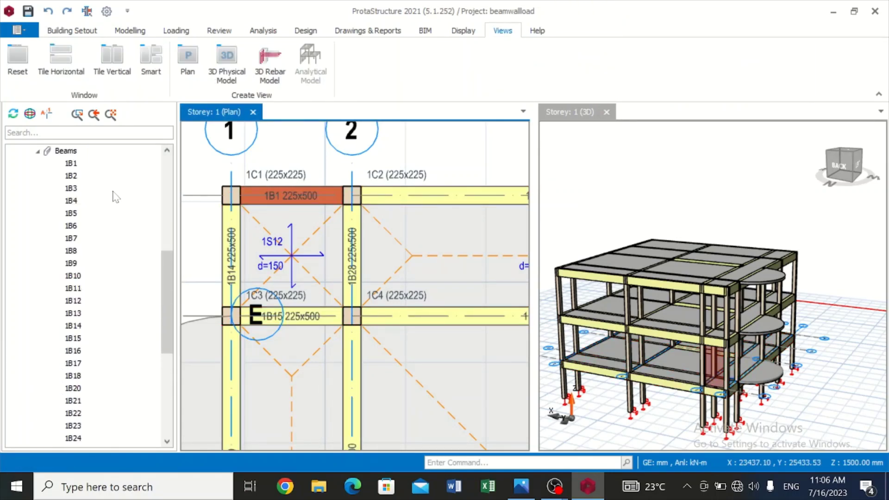
left_click(72, 165)
scroll(79, 178, "down", 6)
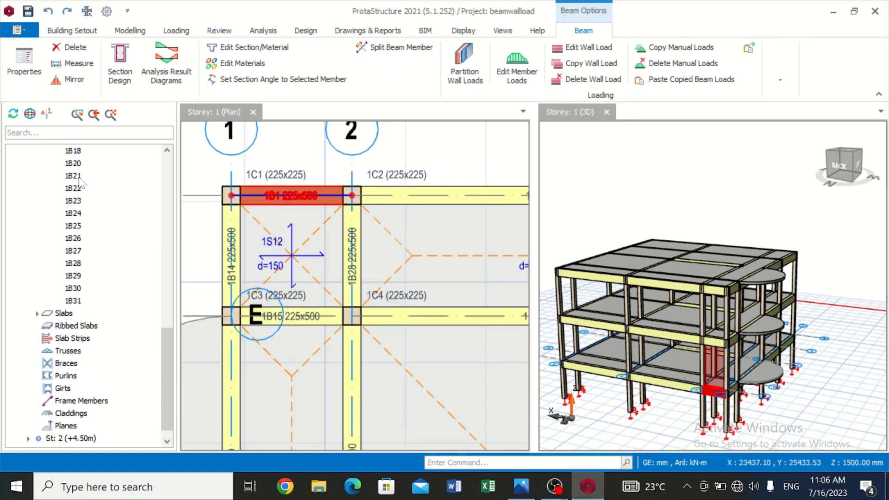
left_click(78, 302, "shift")
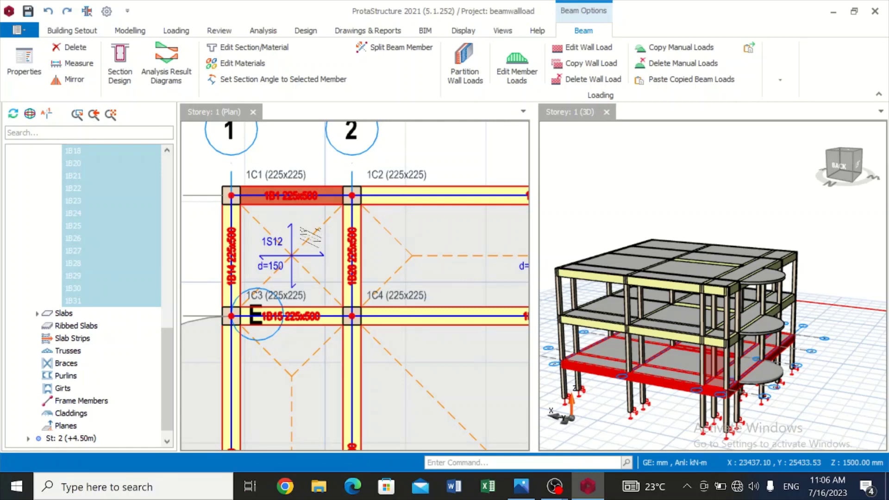
left_click(679, 86)
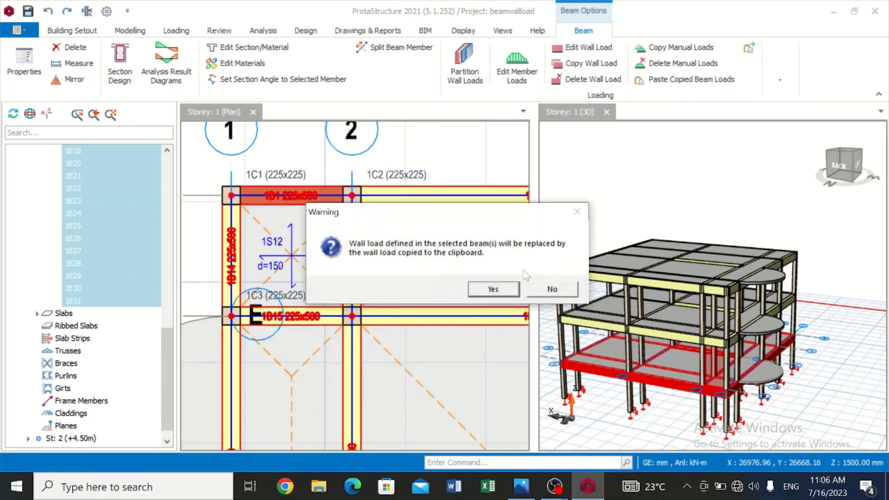
left_click(493, 291)
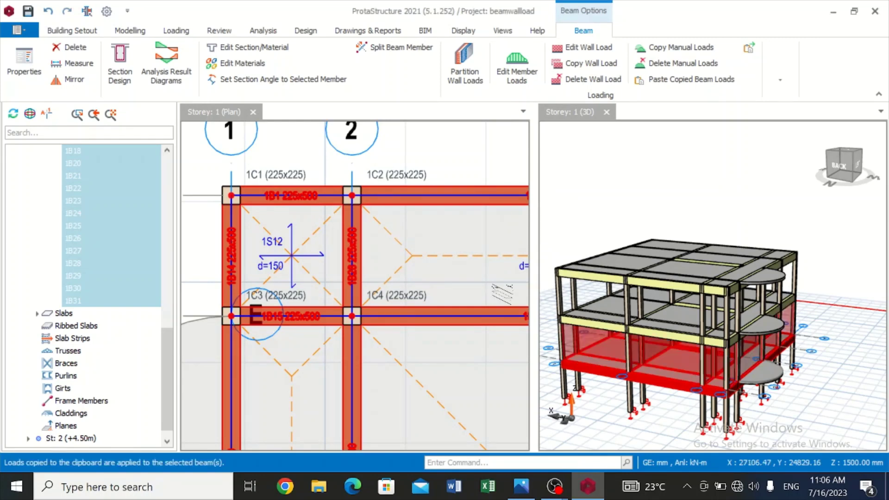
Step: Clear the beam selection and examine the Storey 1 walls from the opposite side in 3D and across the whole plan
left_click(623, 426)
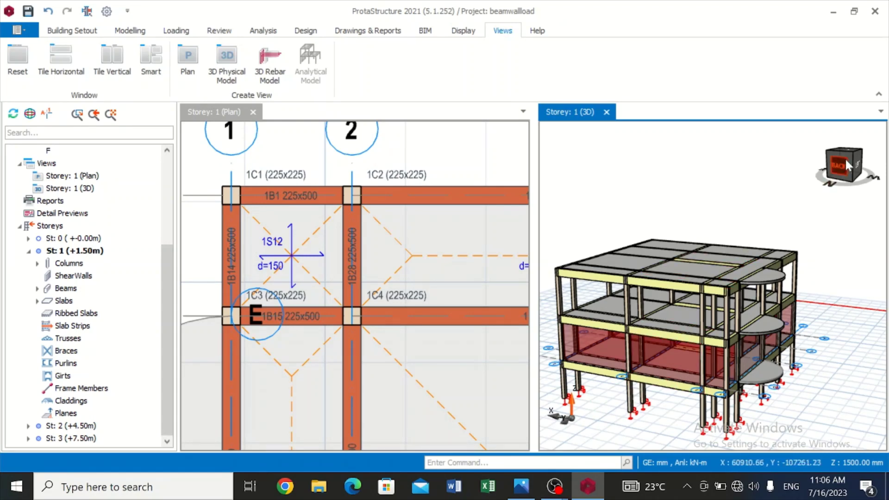
mouse_move(841, 170)
left_mouse_down()
mouse_move(769, 162)
mouse_move(750, 170)
left_mouse_up()
left_click_drag(887, 173, 783, 168)
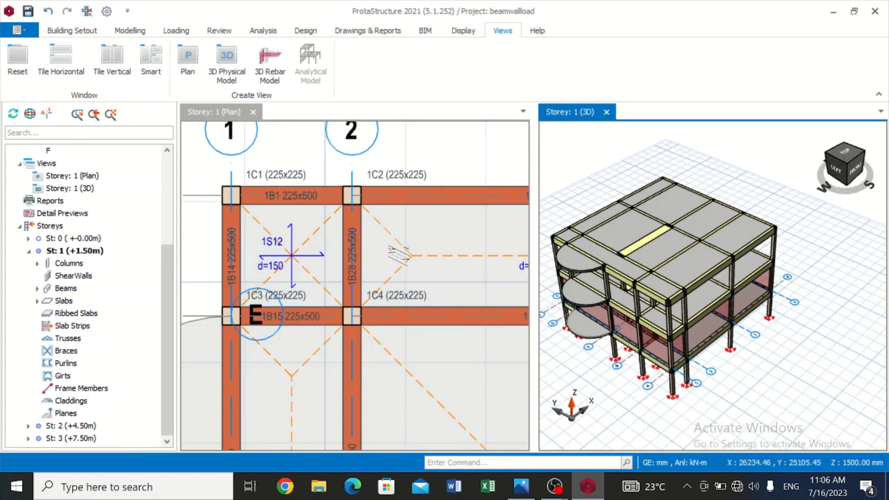
left_click(715, 209)
scroll(403, 245, "down", 4)
scroll(403, 245, "down", 2)
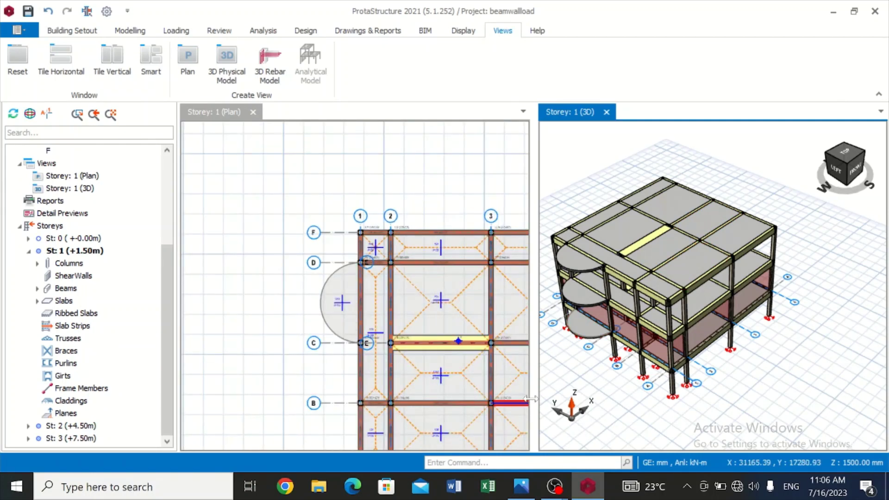
scroll(218, 277, "down", 1)
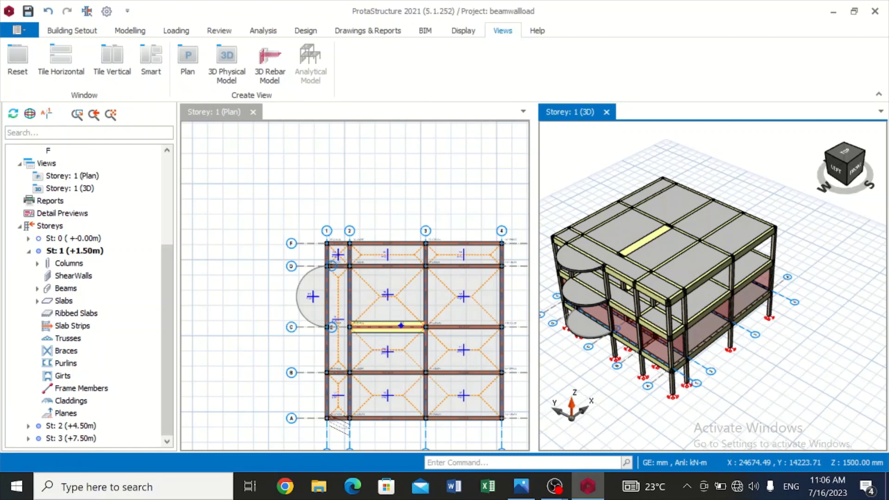
Step: Delete the wall load from beam 1B11 on axis 1 between axes A and B, accepting the deletion
scroll(334, 423, "up", 1)
scroll(334, 426, "up", 3)
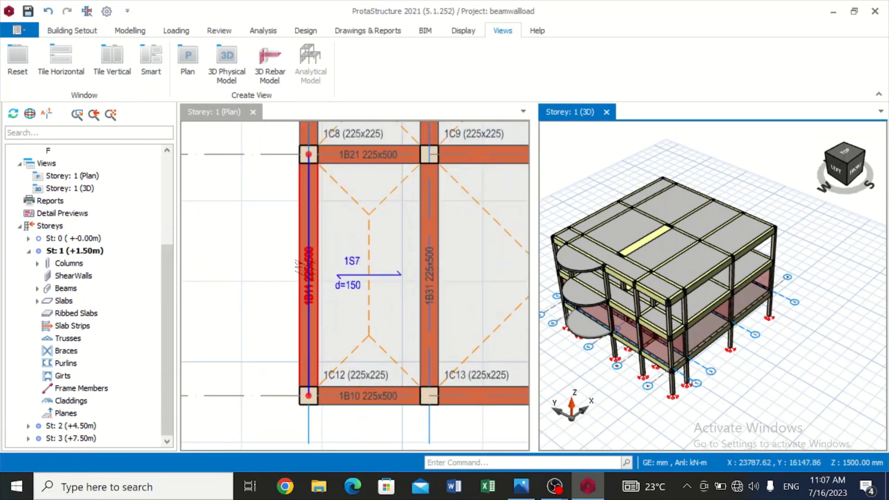
left_click(306, 267)
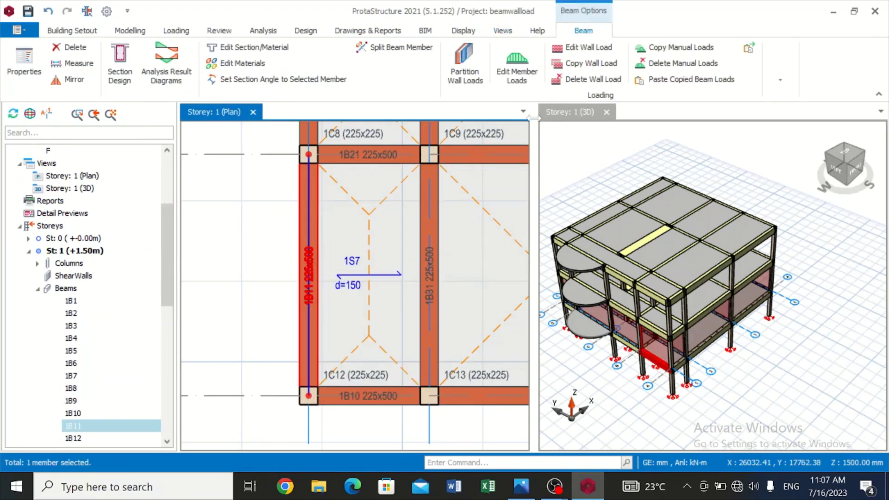
left_click(585, 80)
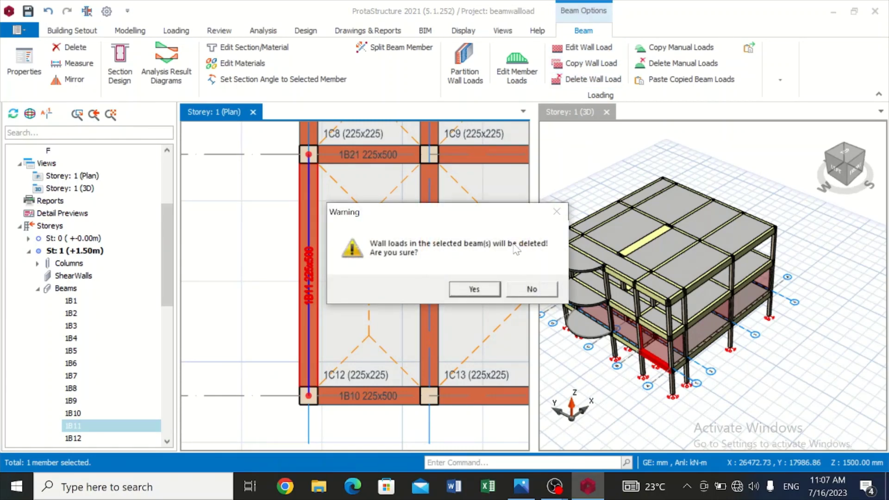
left_click(474, 289)
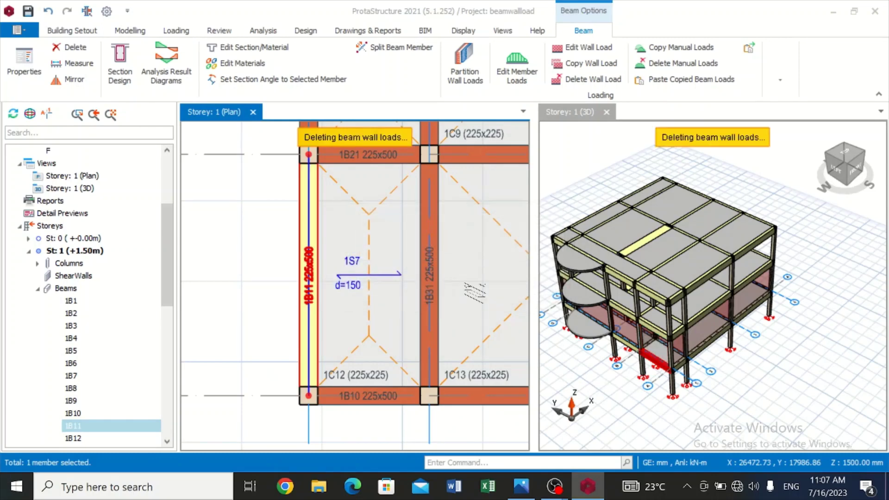
scroll(662, 333, "up", 4)
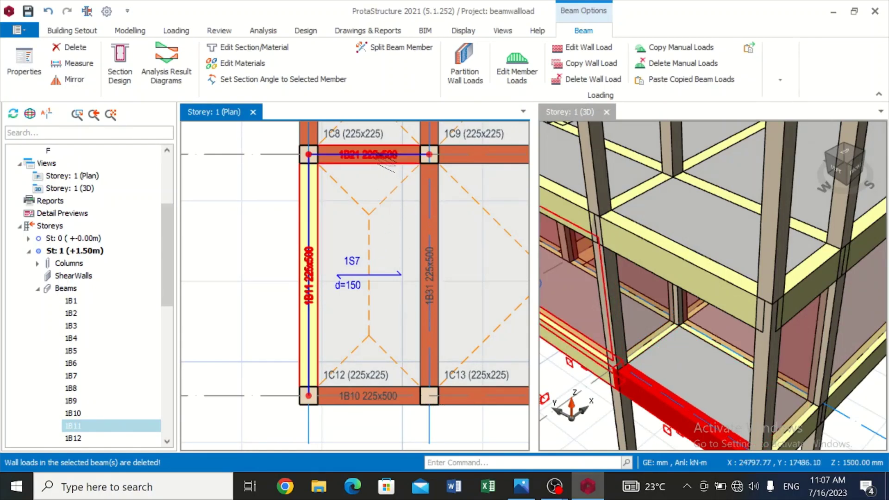
mouse_move(383, 162)
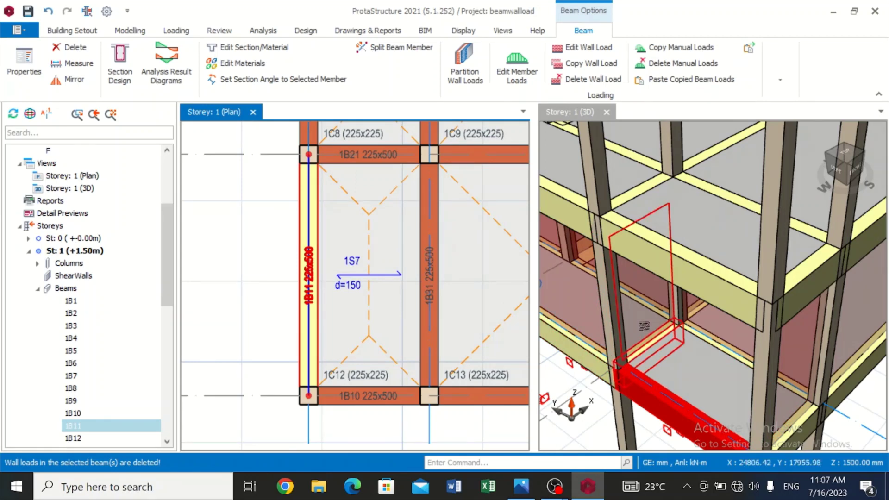
mouse_move(334, 161)
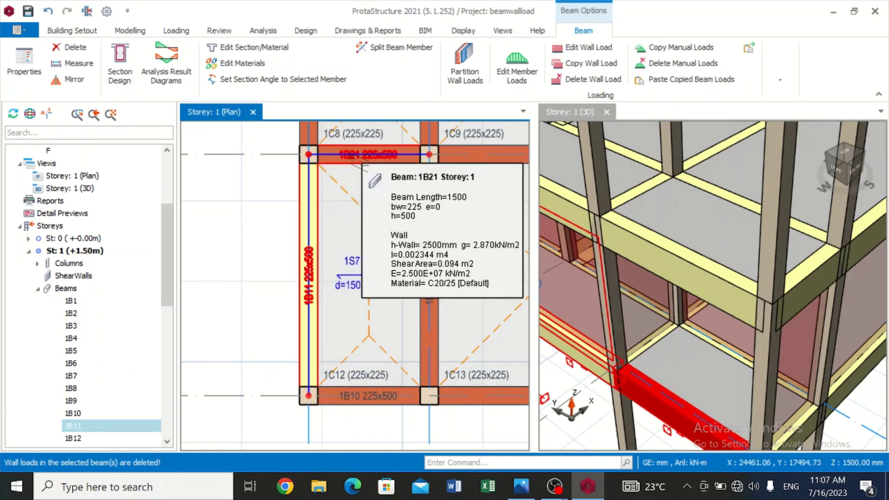
left_click(363, 168)
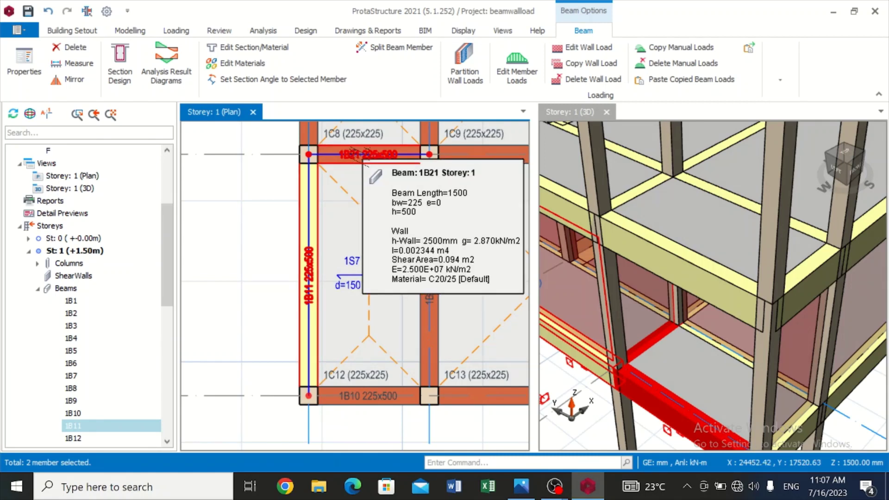
scroll(365, 166, "down", 2)
left_click(364, 159)
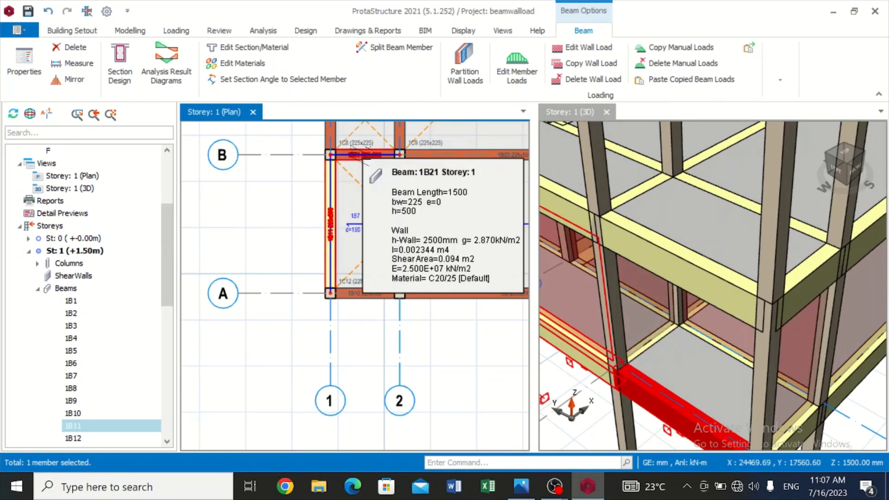
scroll(363, 157, "down", 3)
scroll(364, 137, "up", 5)
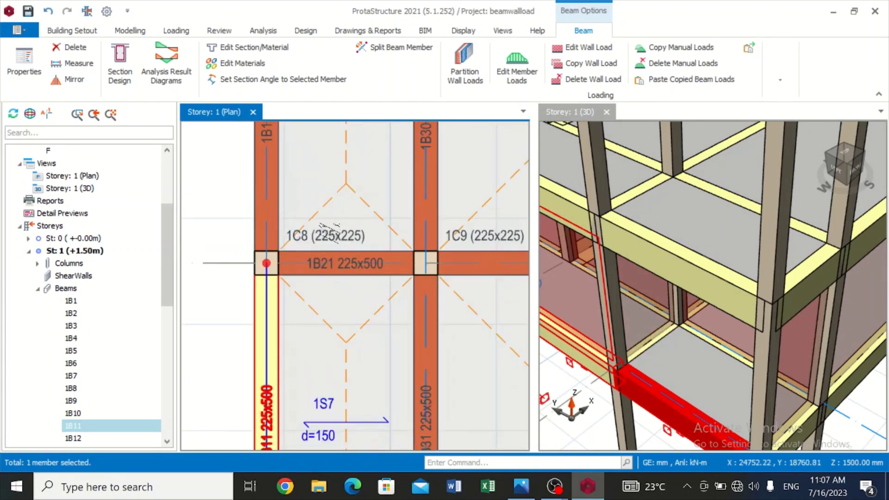
left_click(320, 259)
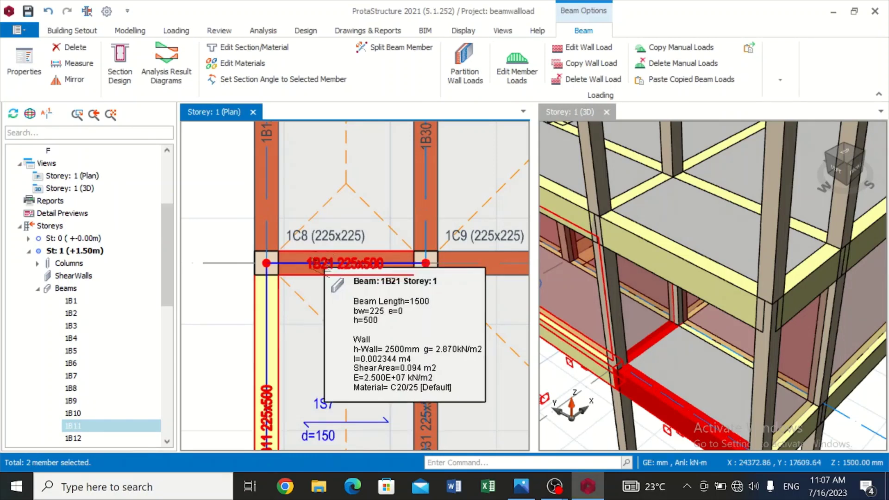
scroll(321, 259, "down", 3)
scroll(386, 214, "down", 2)
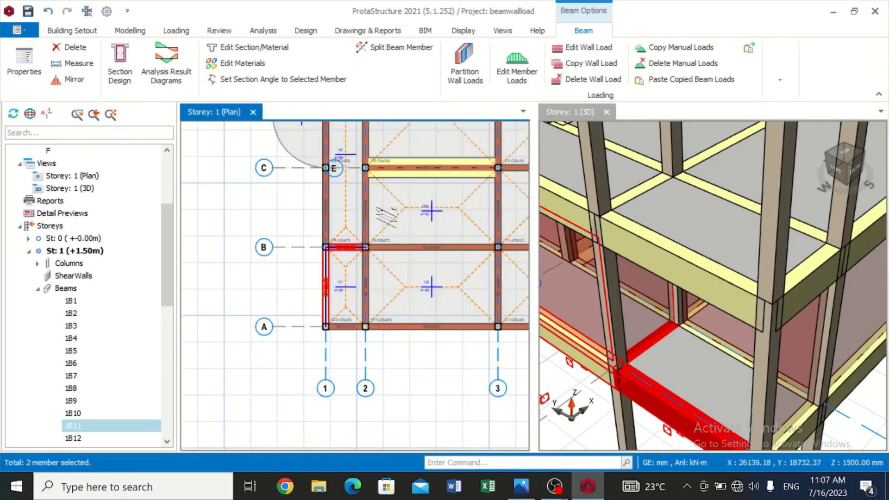
scroll(363, 217, "up", 6)
scroll(327, 251, "down", 3)
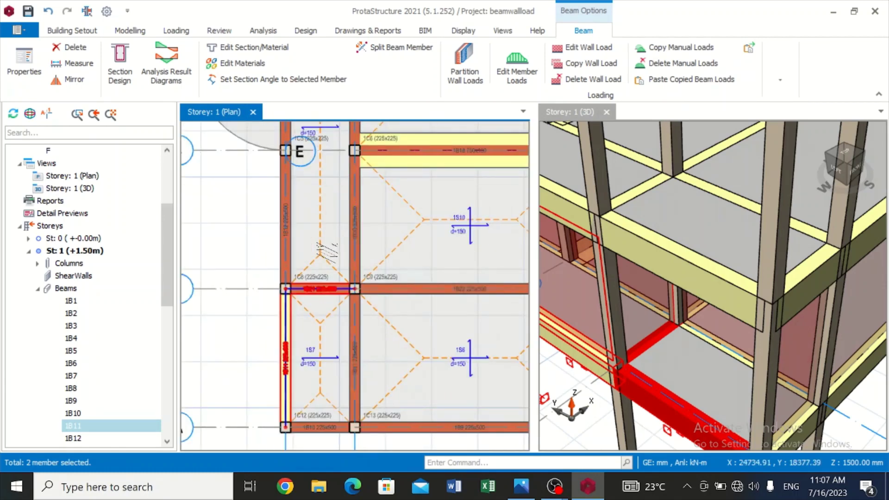
key("Escape")
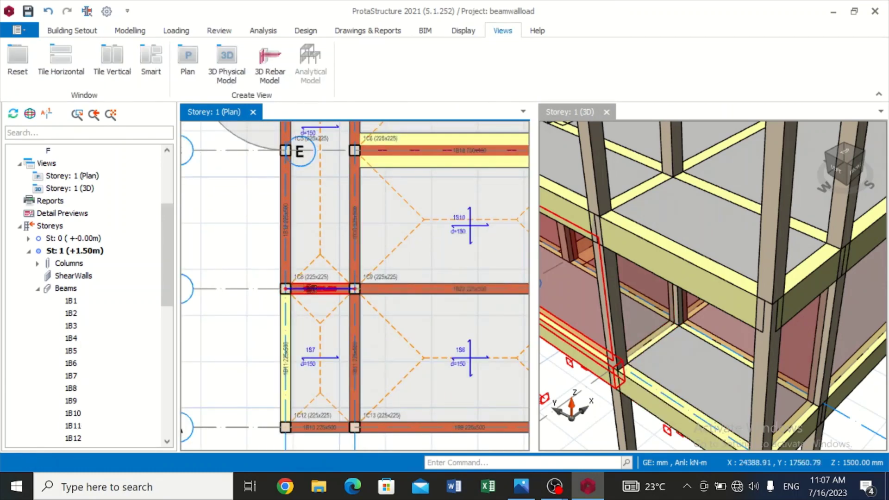
Step: Delete the wall load from beam 1B21 on axis B between axes 1 and 2, and clear the selection
left_click(311, 290)
right_click(313, 291)
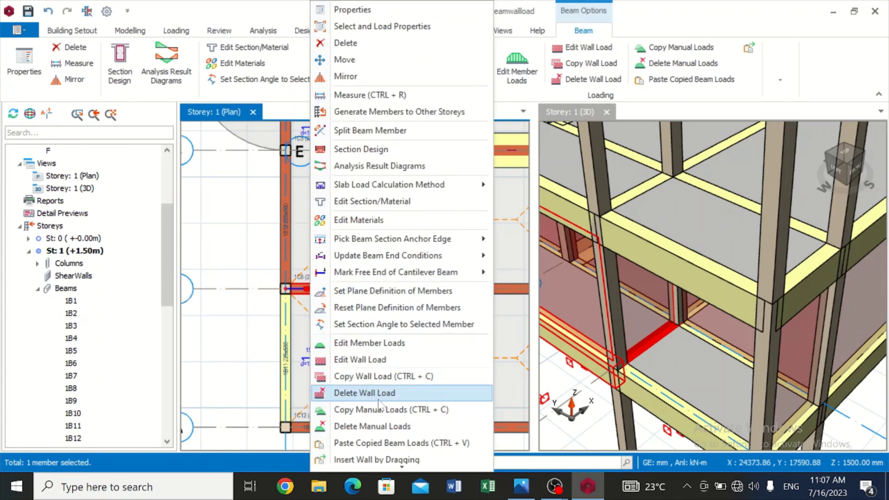
left_click(364, 393)
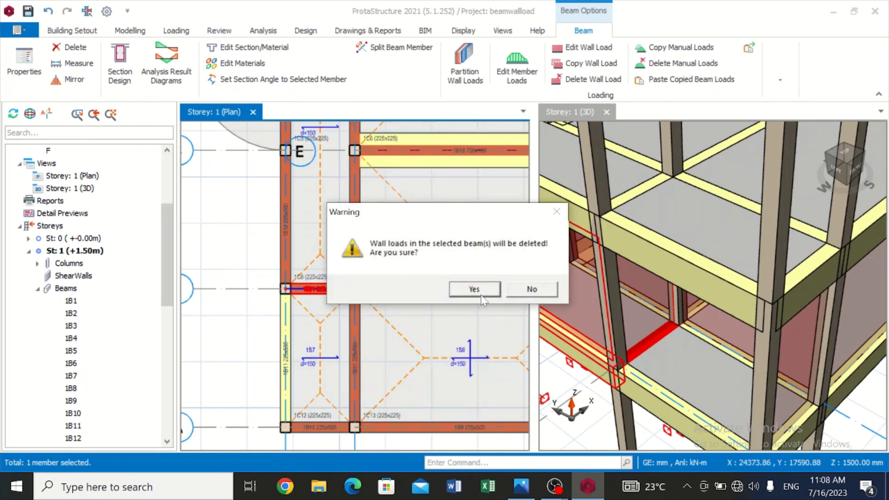
left_click(479, 296)
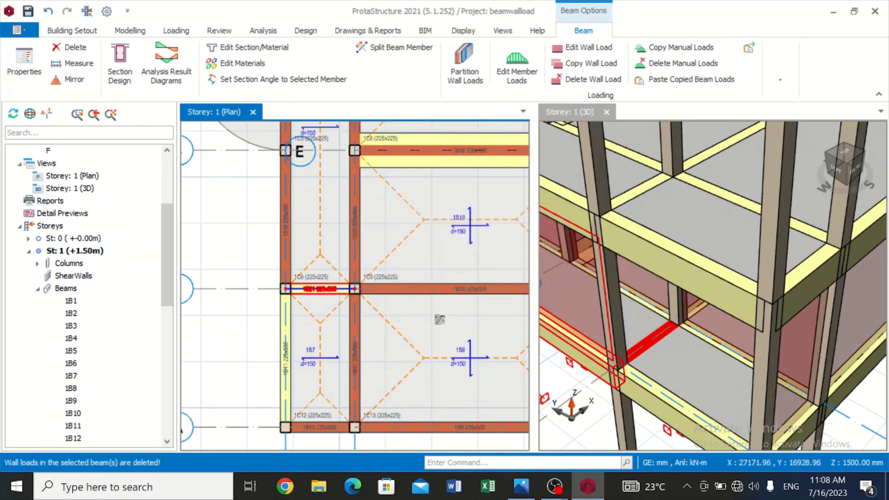
scroll(604, 419, "up", 4)
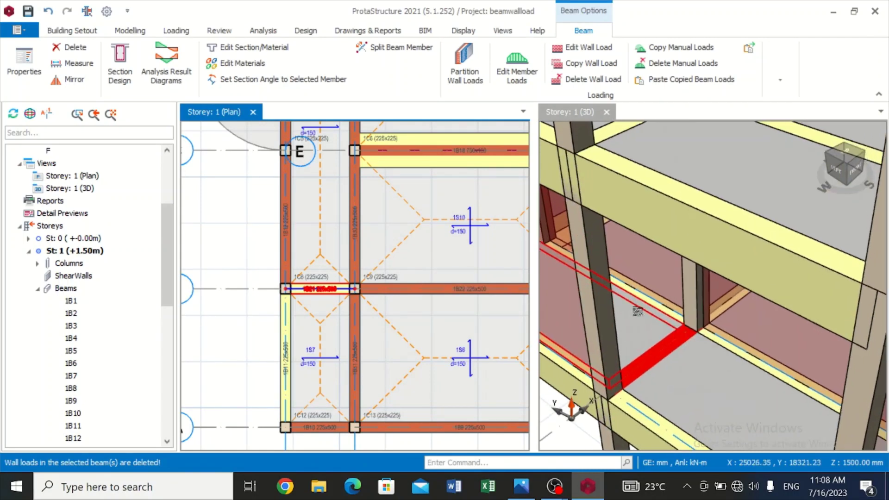
left_click(604, 420)
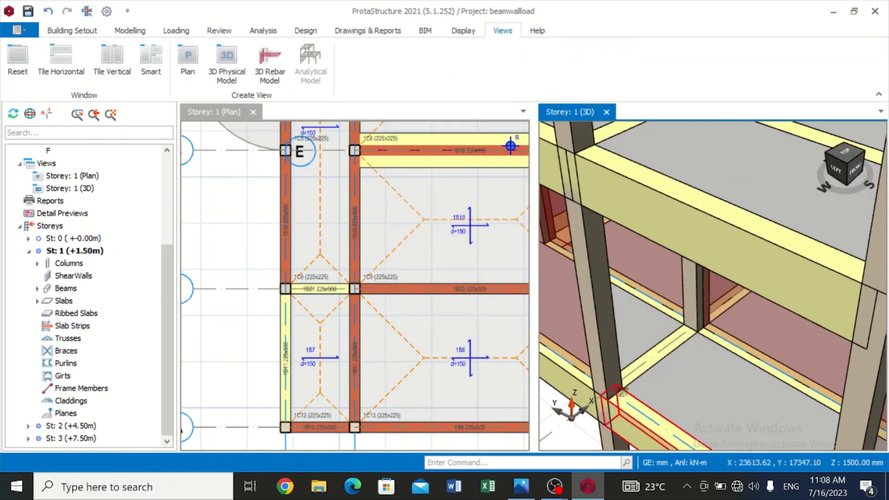
scroll(655, 317, "down", 3)
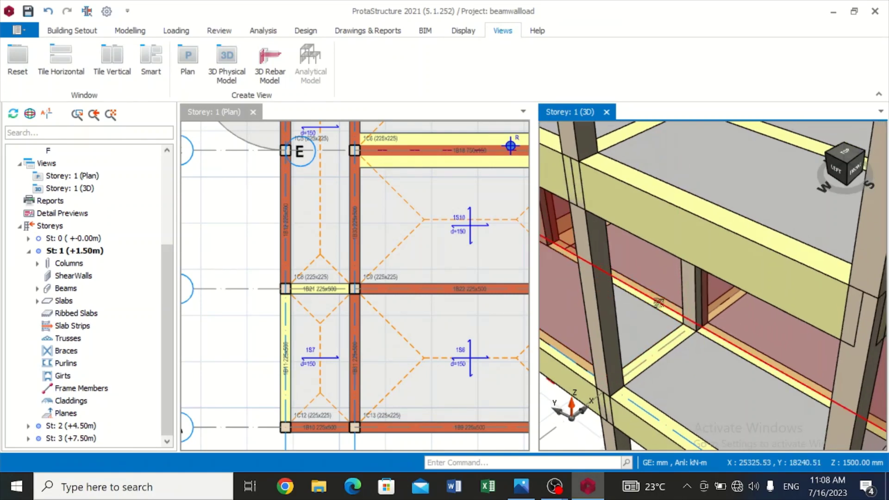
scroll(626, 396, "down", 3)
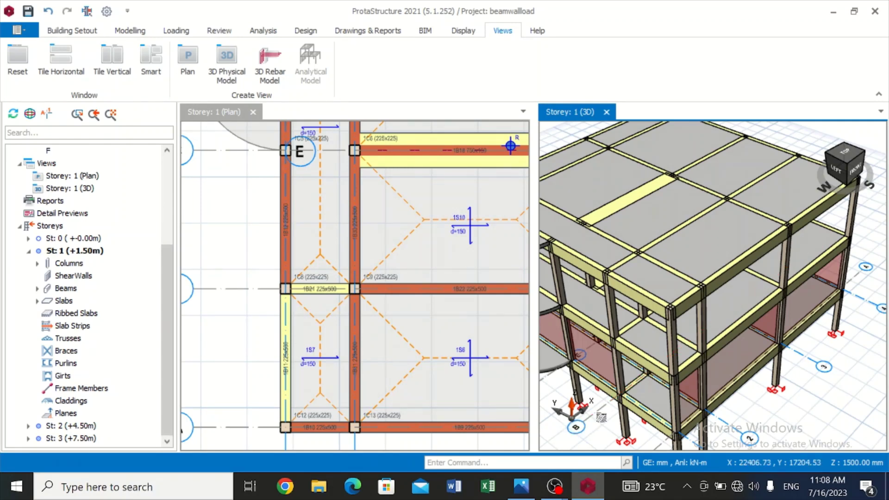
scroll(600, 417, "down", 2)
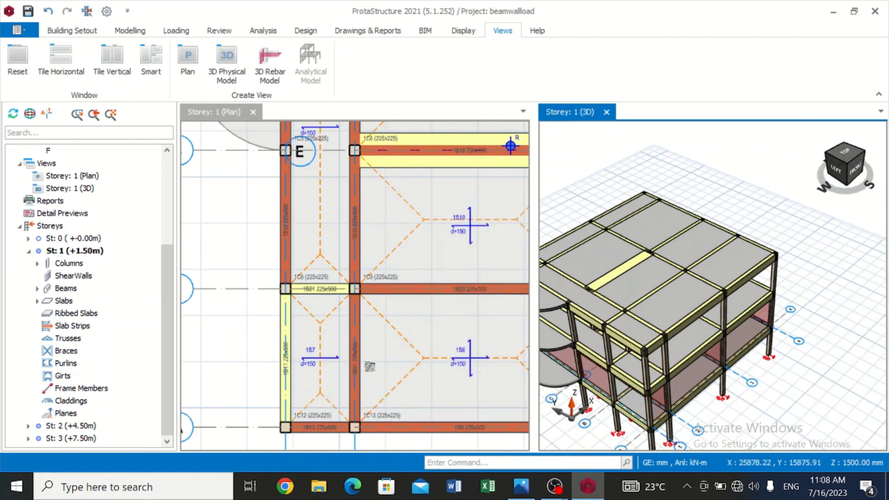